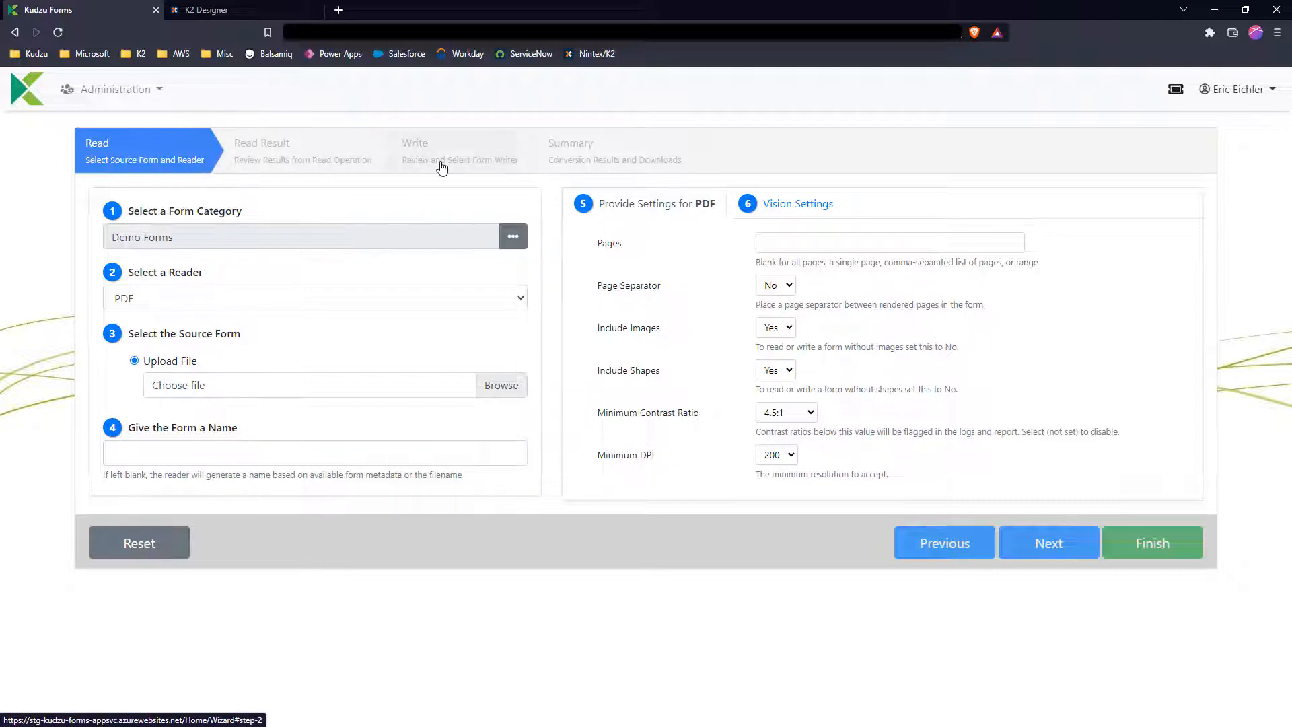
Step: Choose Training Evaluation Form.pdf as the source file, name the form Training Evaluation Form, and run the read operation
{"action": "left_click", "coordinate": [496, 389]}
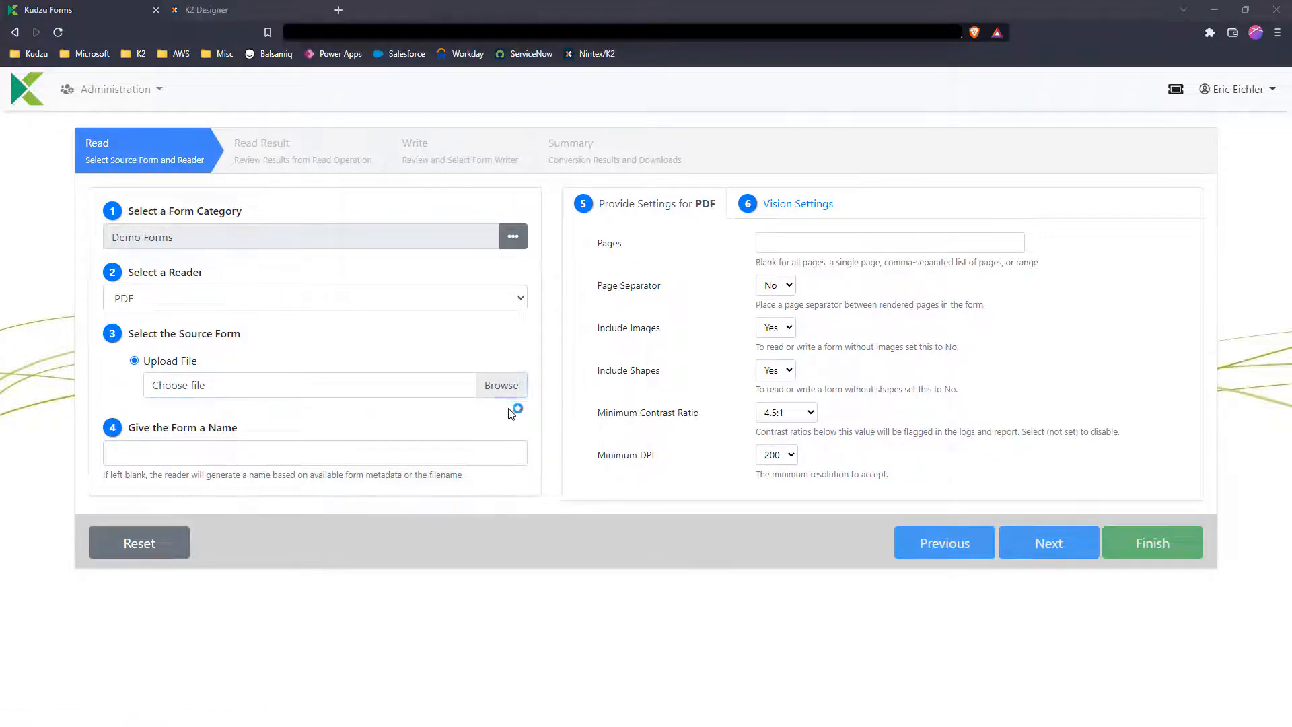
{"action": "double_click", "coordinate": [257, 276]}
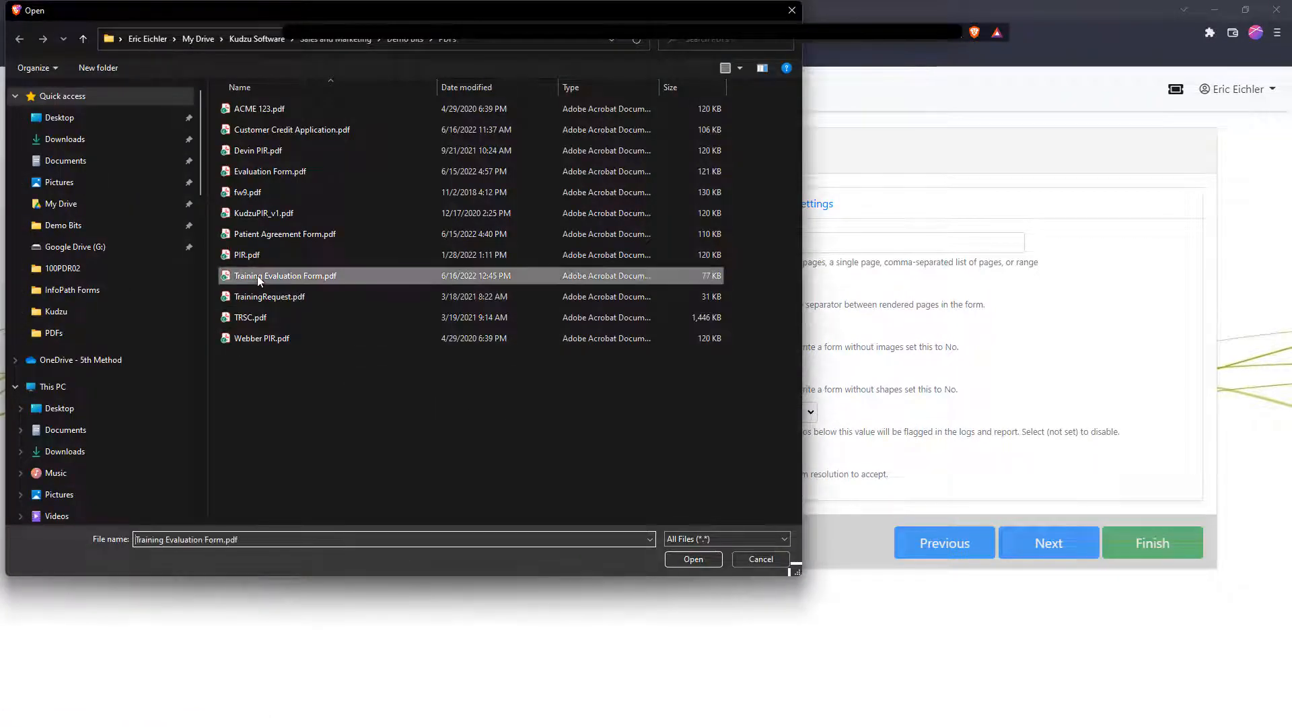
{"action": "left_click", "coordinate": [384, 456]}
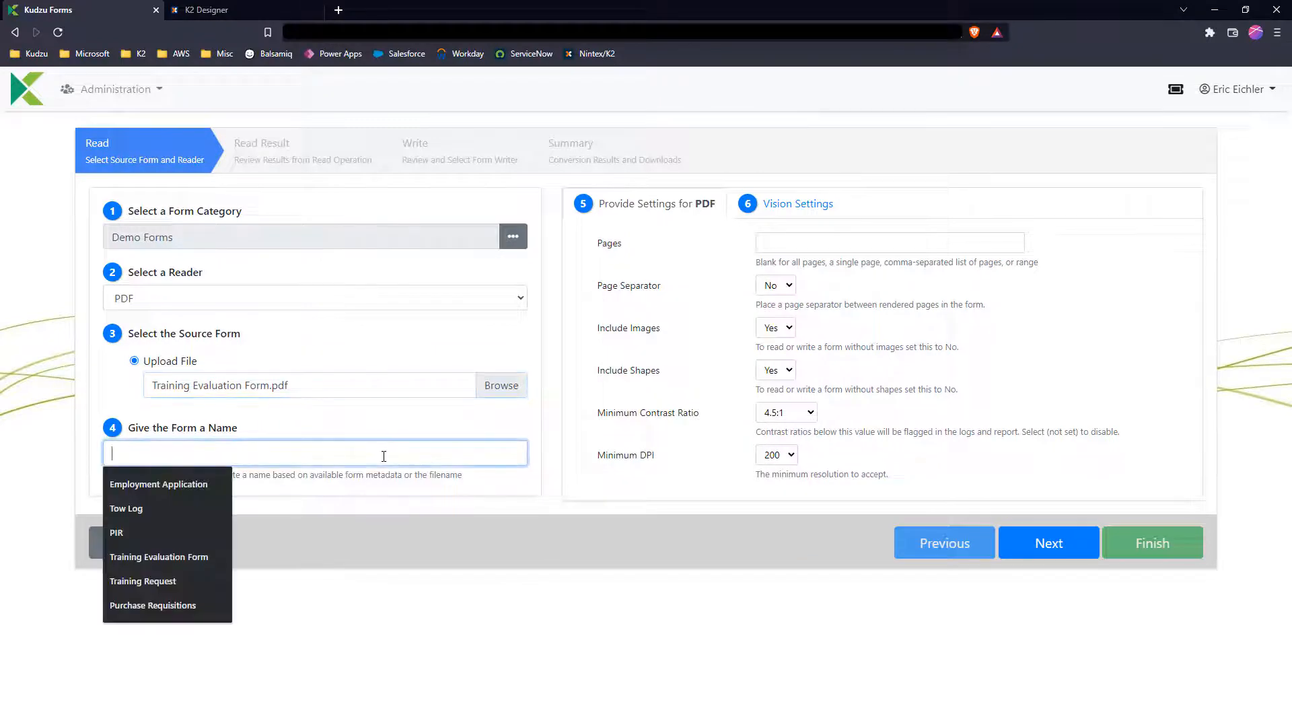
{"action": "type", "text": "Training Evaluation Form"}
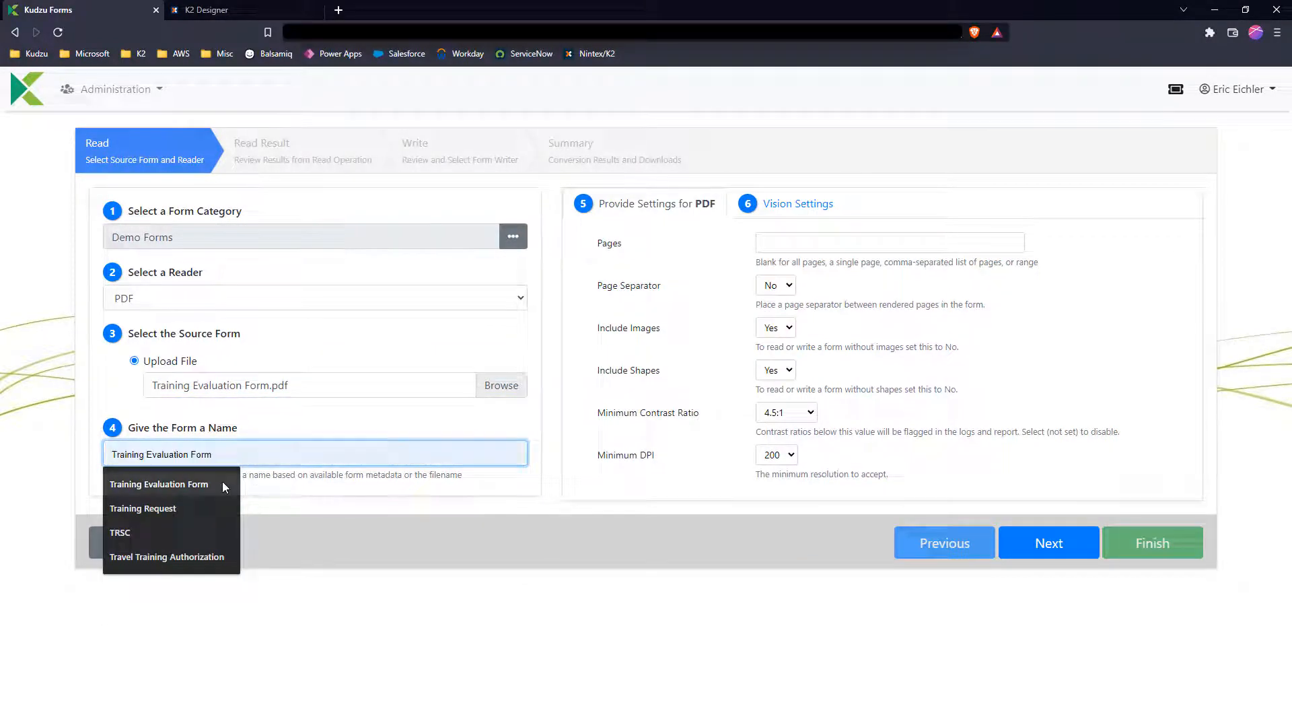
{"action": "left_click", "coordinate": [222, 484]}
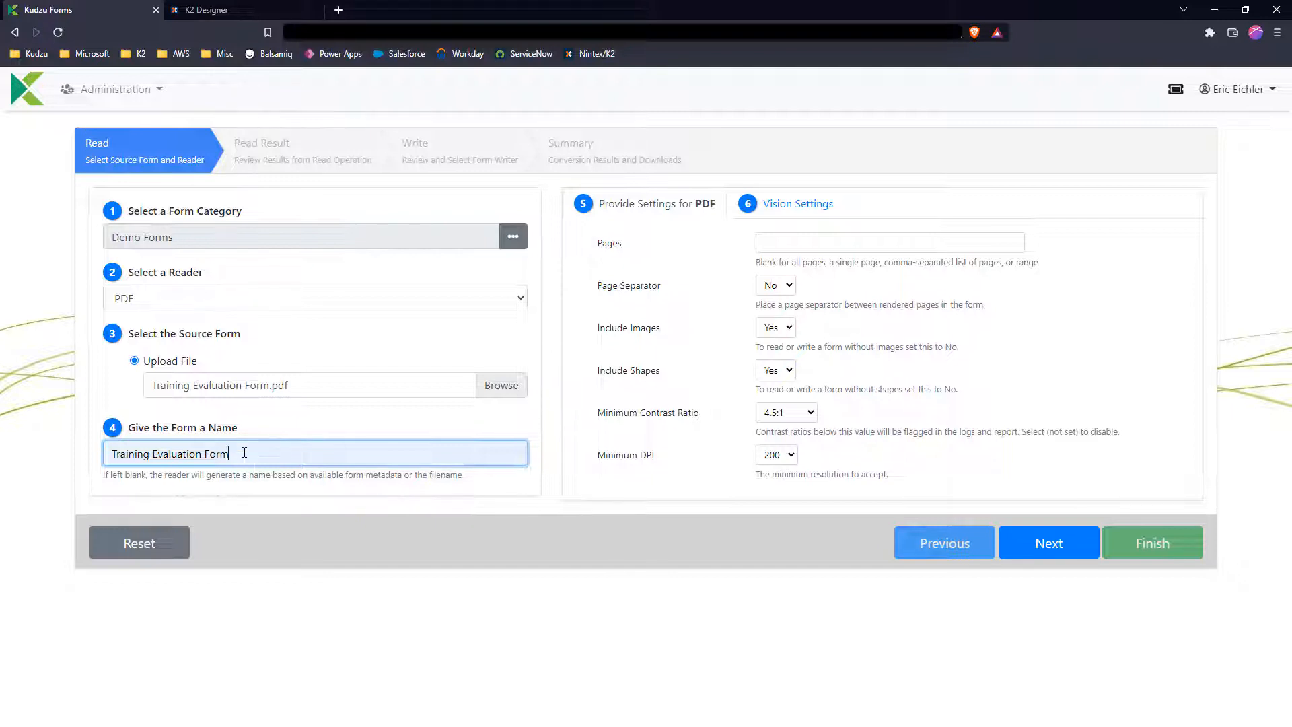
{"action": "left_click", "coordinate": [1044, 546]}
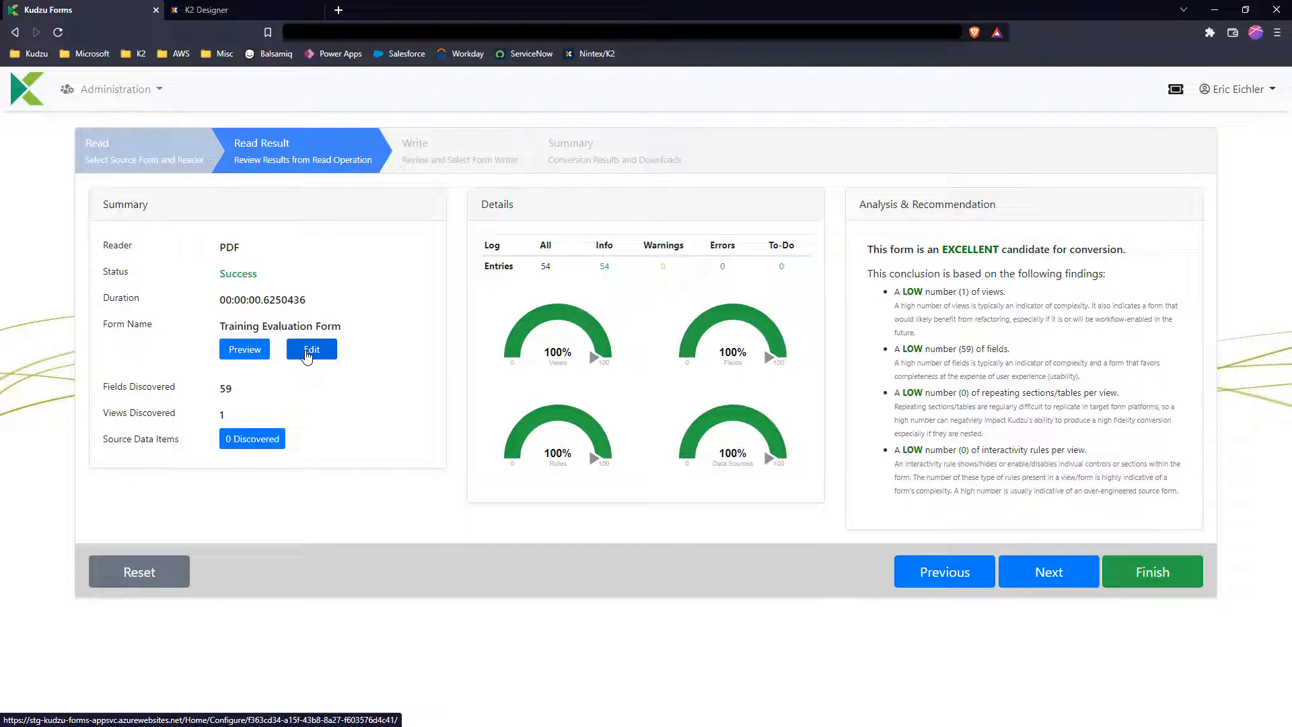
Step: Open the form for editing and convert all answer fields in the agreement table to CheckBox controls with the Boolean data type
{"action": "left_click", "coordinate": [307, 356]}
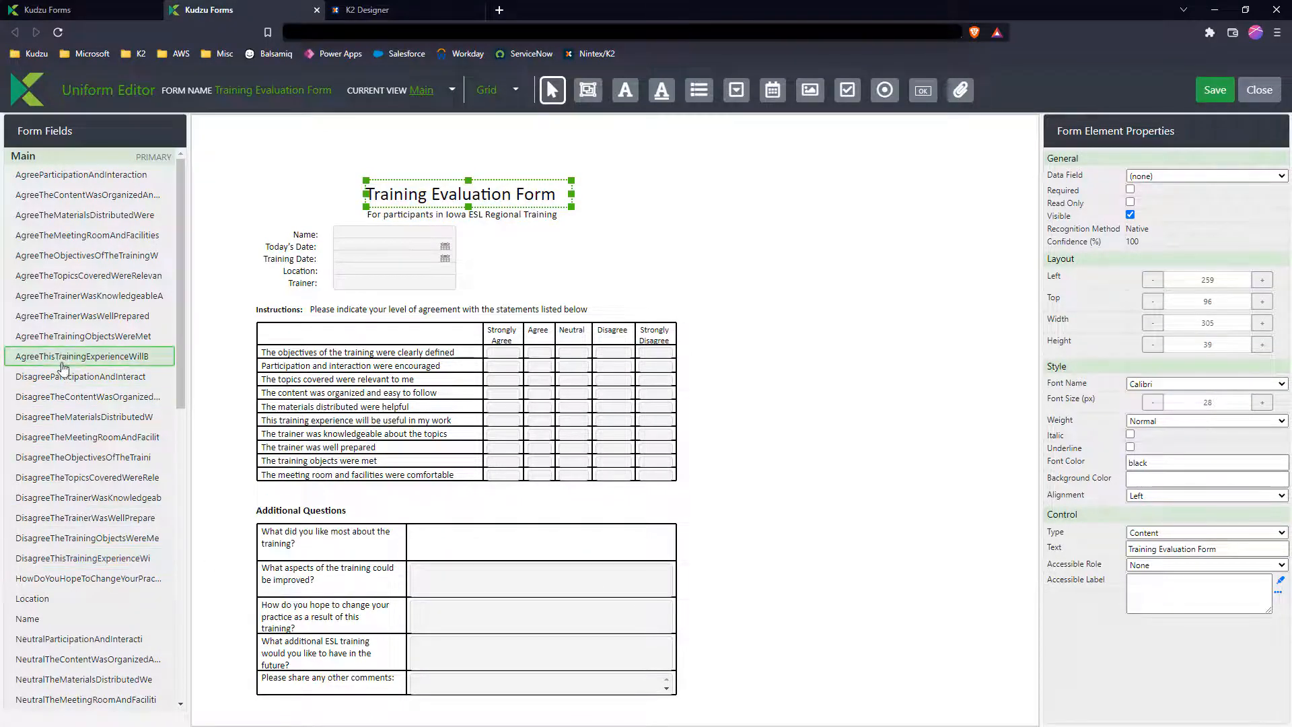
{"action": "left_click", "coordinate": [77, 597]}
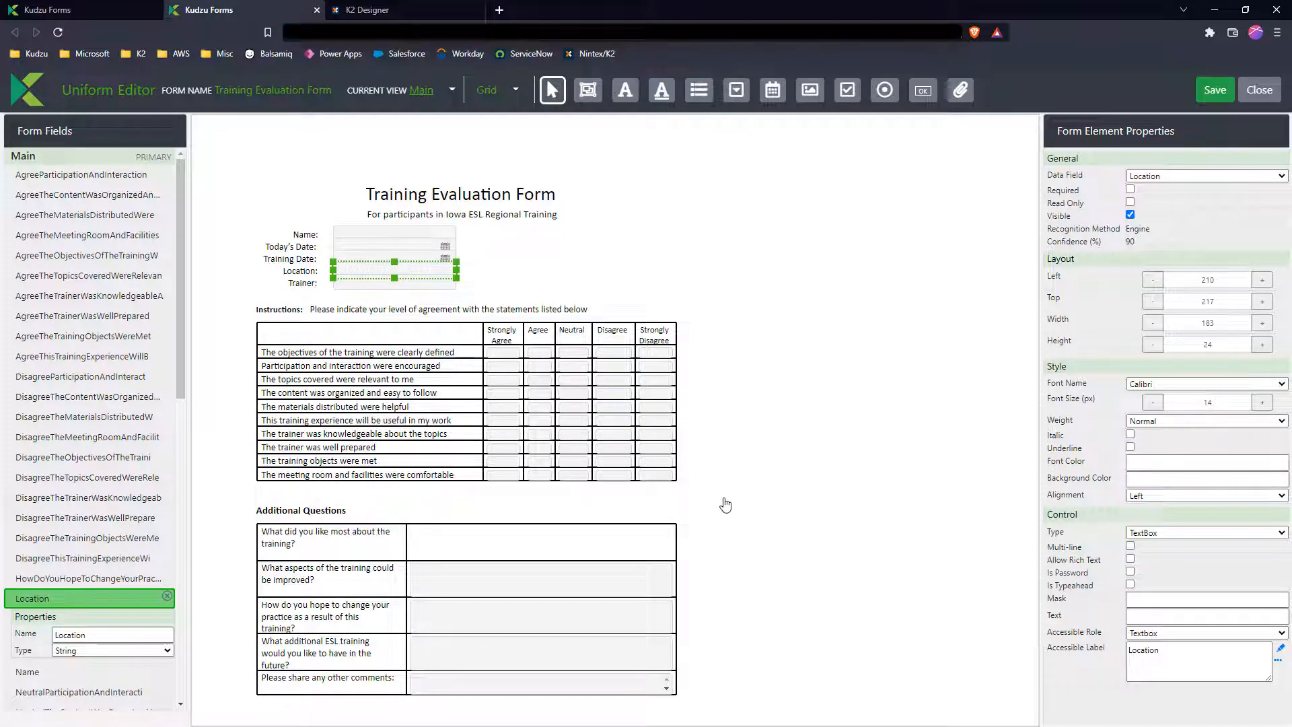
{"action": "left_click", "coordinate": [585, 97]}
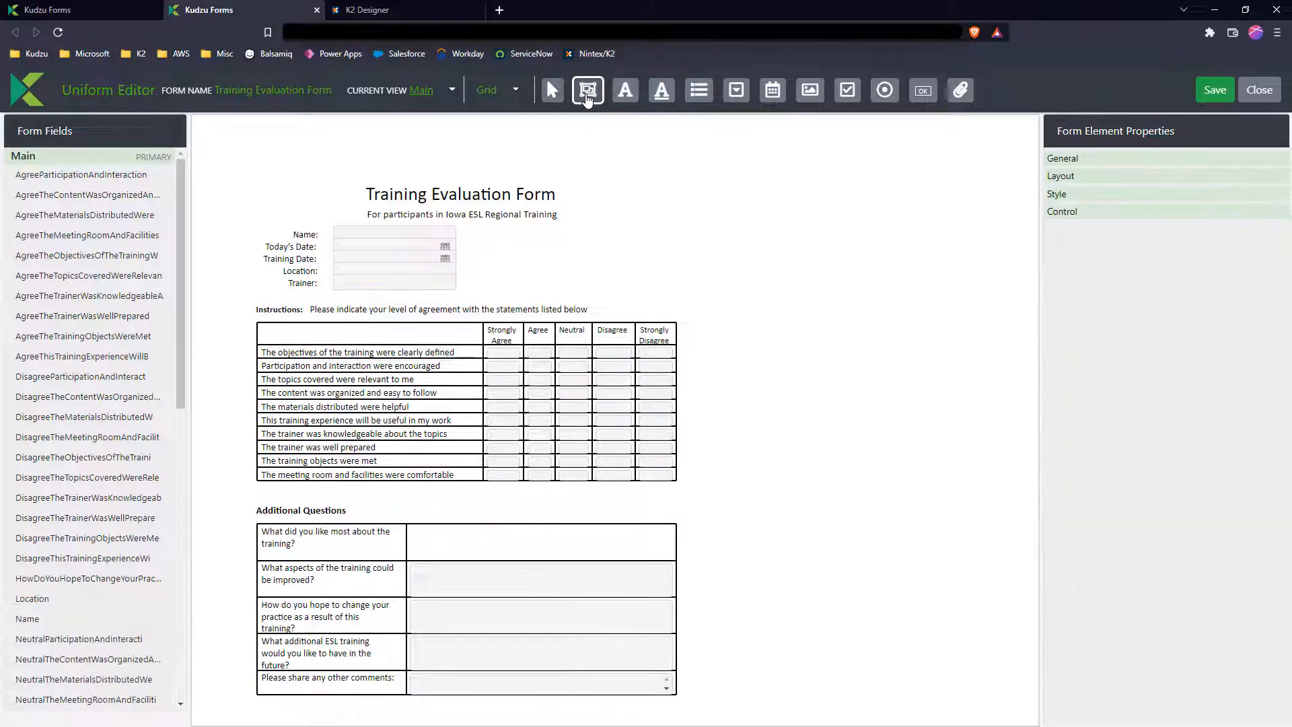
{"action": "left_click_drag", "start_coordinate": [687, 483], "coordinate": [525, 347]}
{"action": "left_click", "coordinate": [582, 404]}
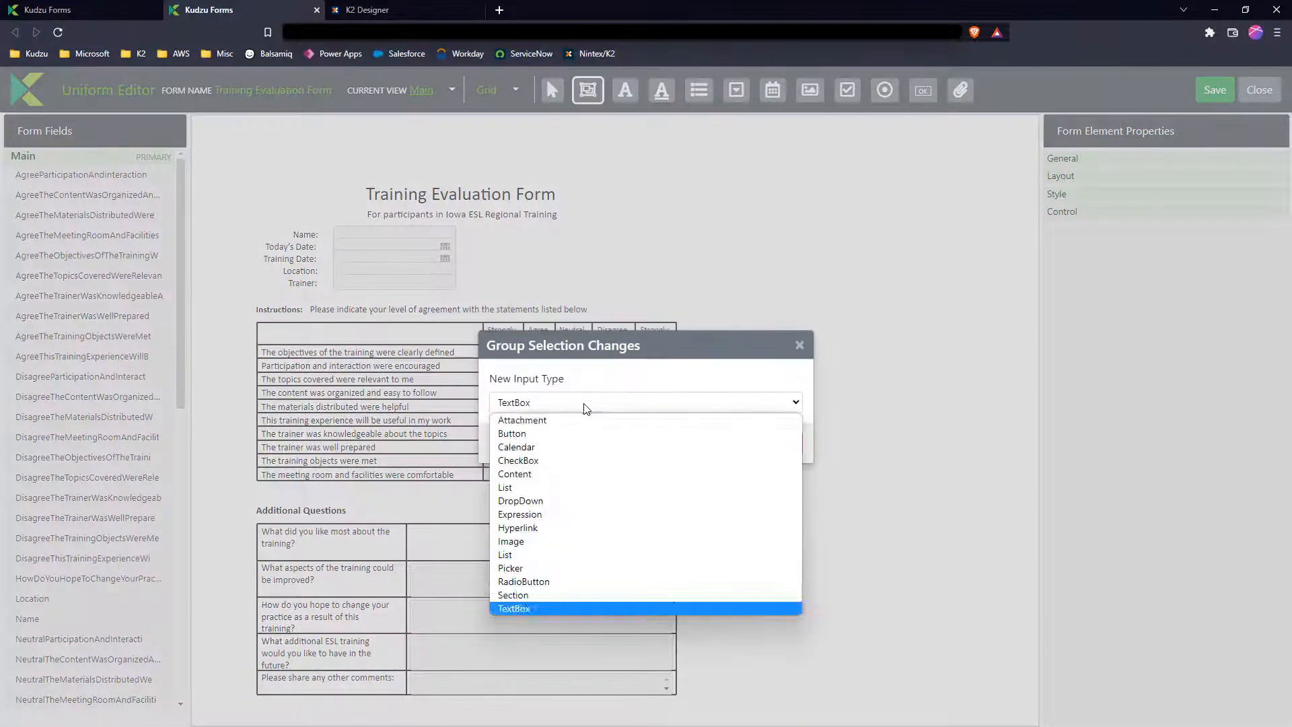
{"action": "left_click", "coordinate": [578, 460]}
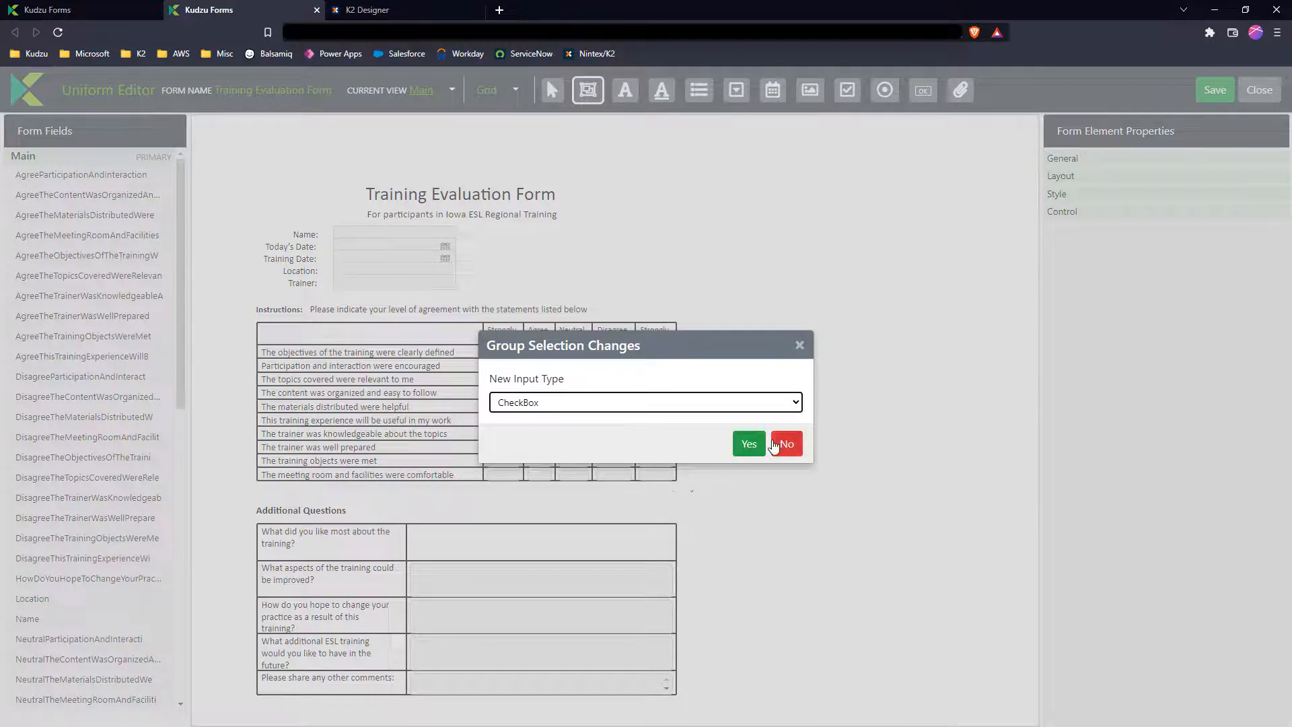
{"action": "left_click", "coordinate": [747, 445]}
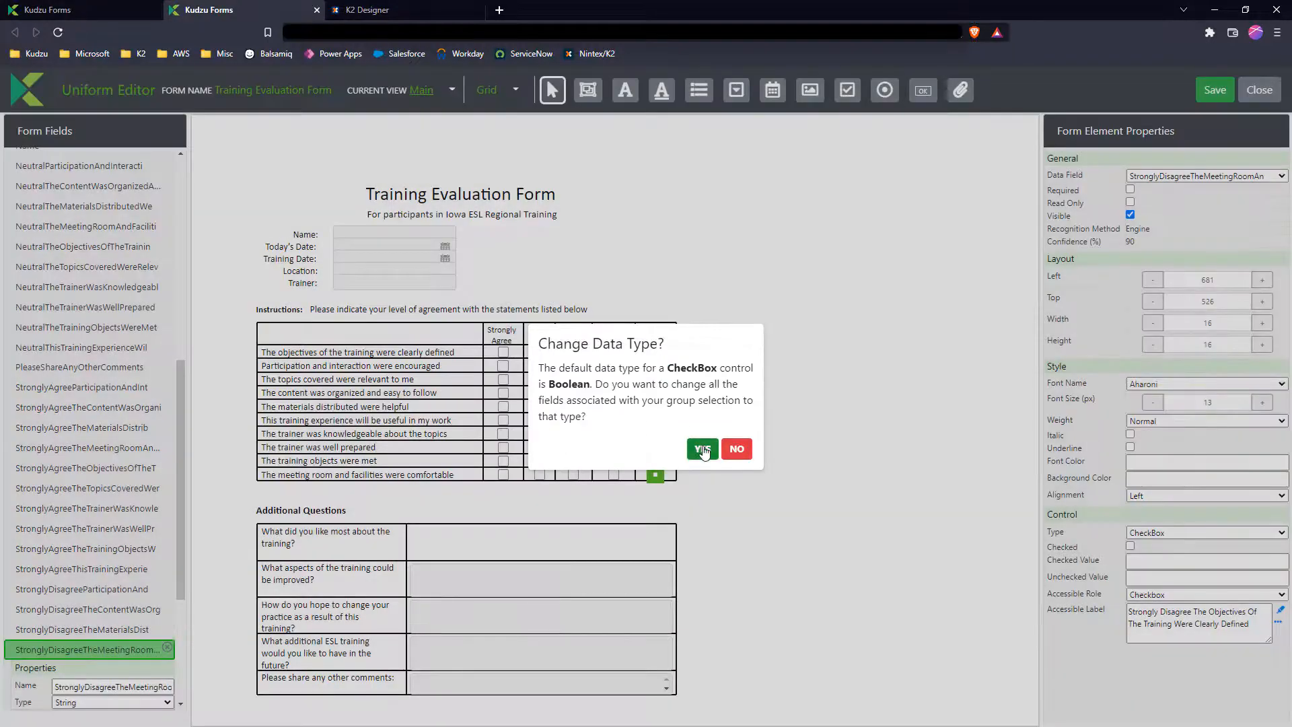
{"action": "left_click", "coordinate": [703, 450]}
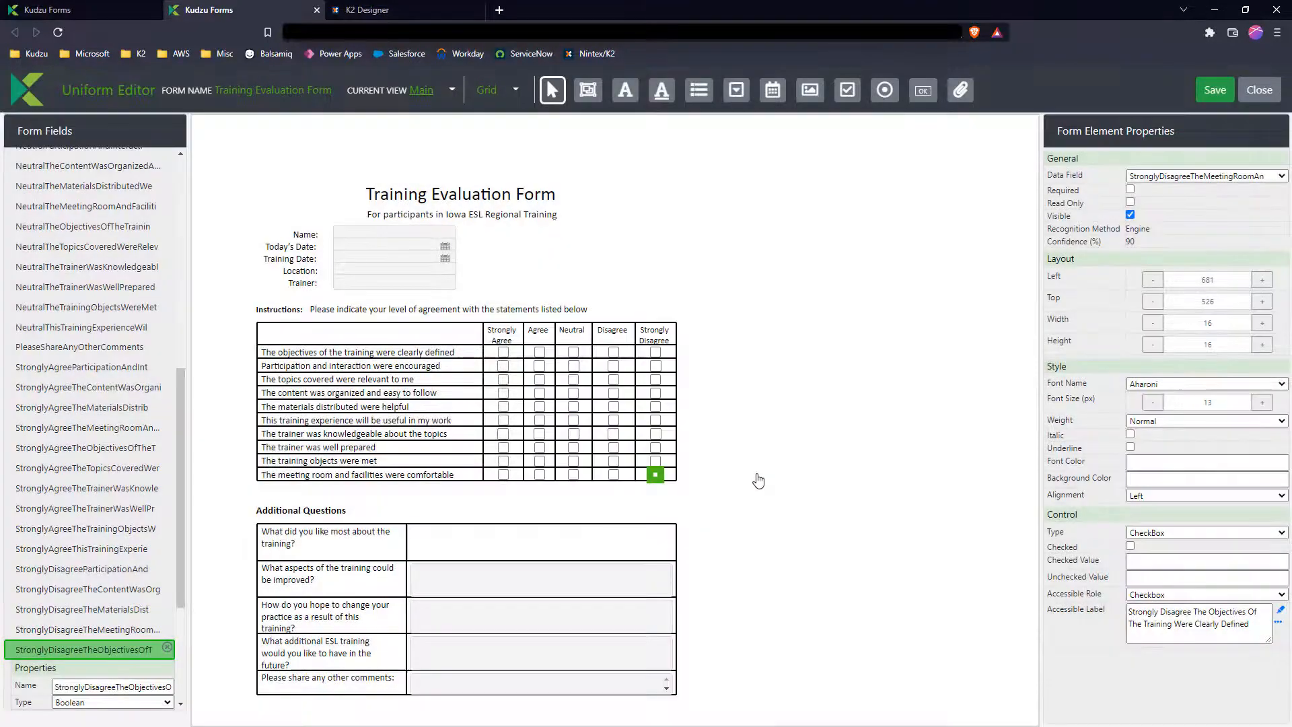
Step: Save the edited form and close the form editor
{"action": "left_click", "coordinate": [1218, 99]}
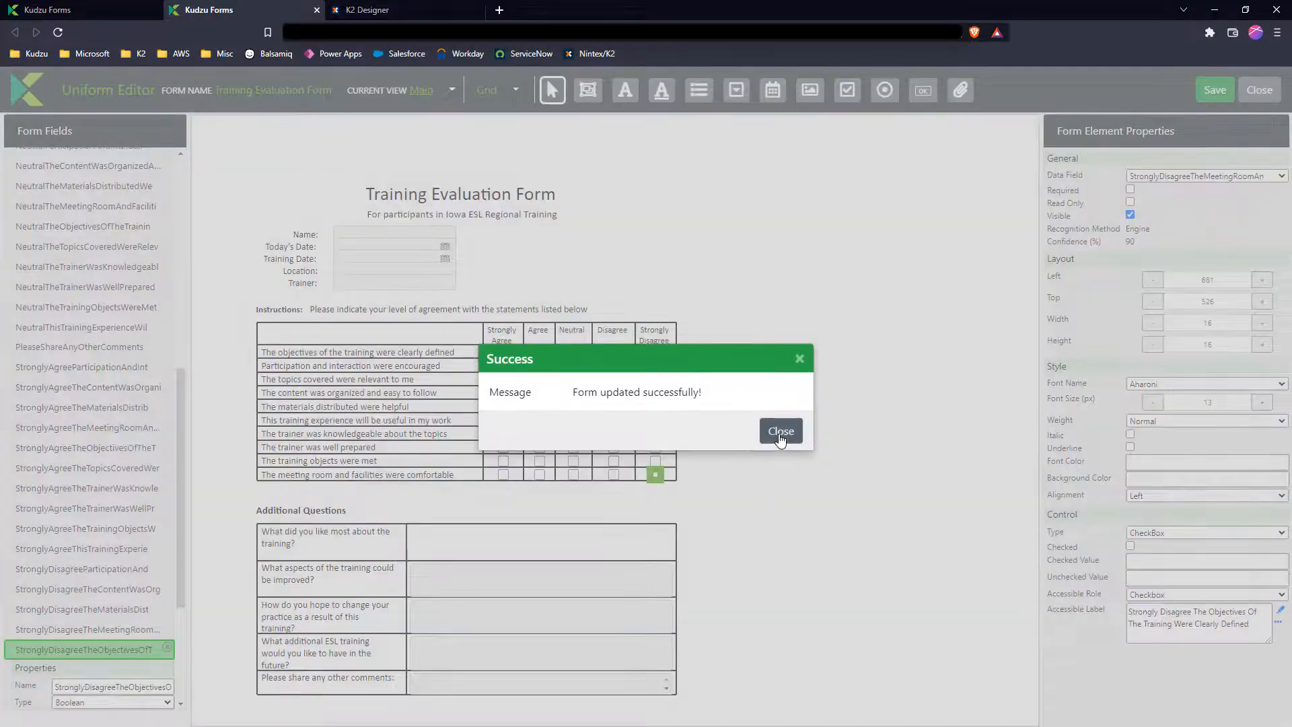
{"action": "left_click", "coordinate": [778, 428]}
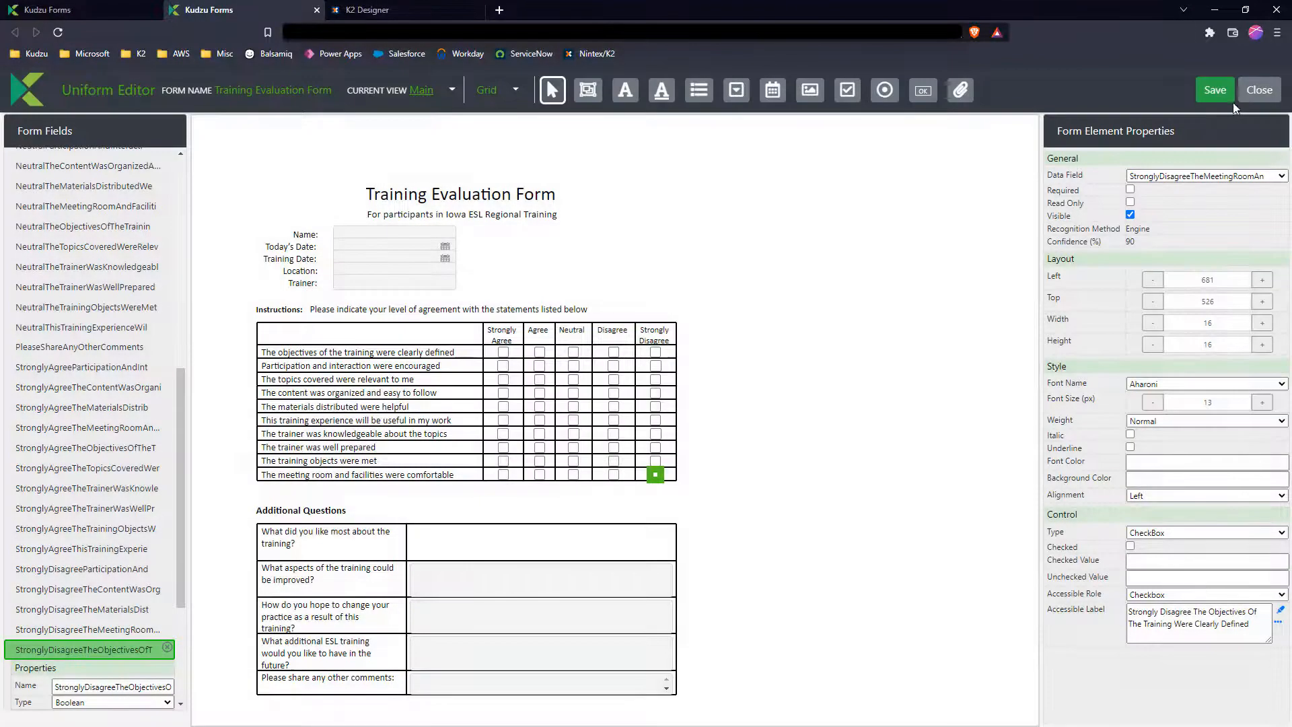
{"action": "left_click", "coordinate": [1253, 94]}
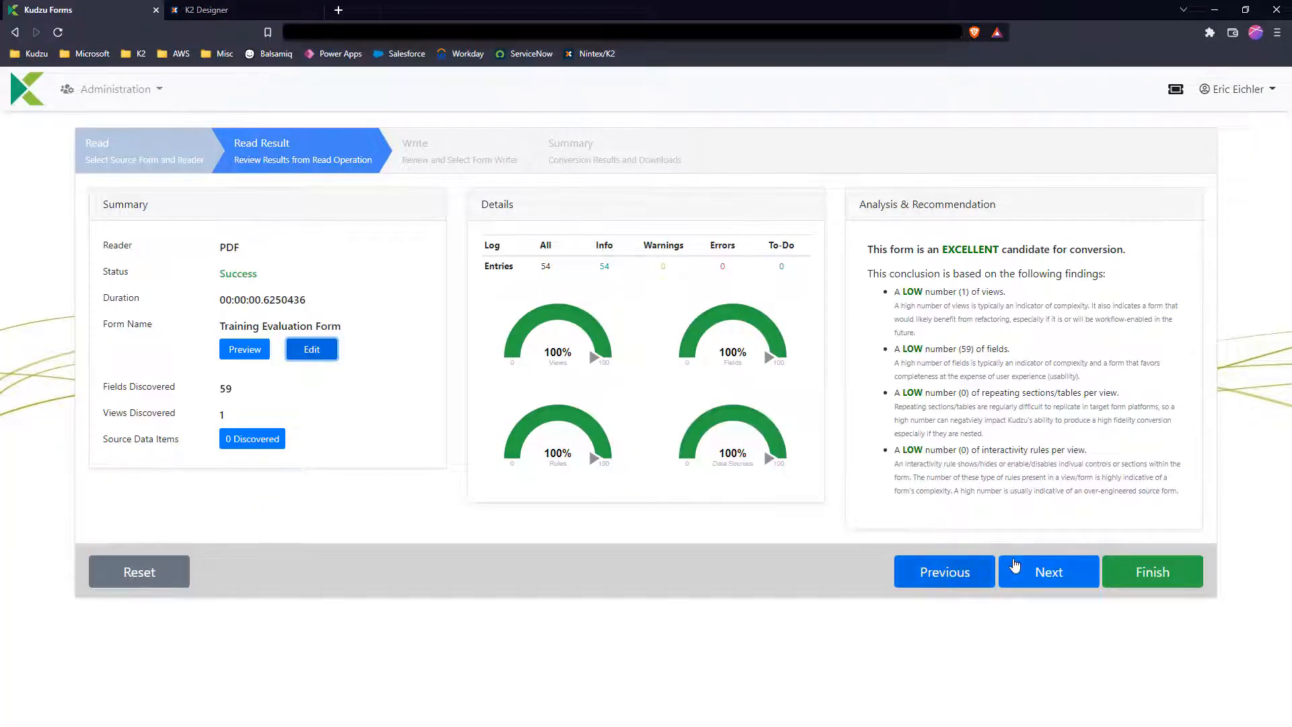
Step: Proceed to the write stage and select K2 as the writer
{"action": "left_click", "coordinate": [1015, 565]}
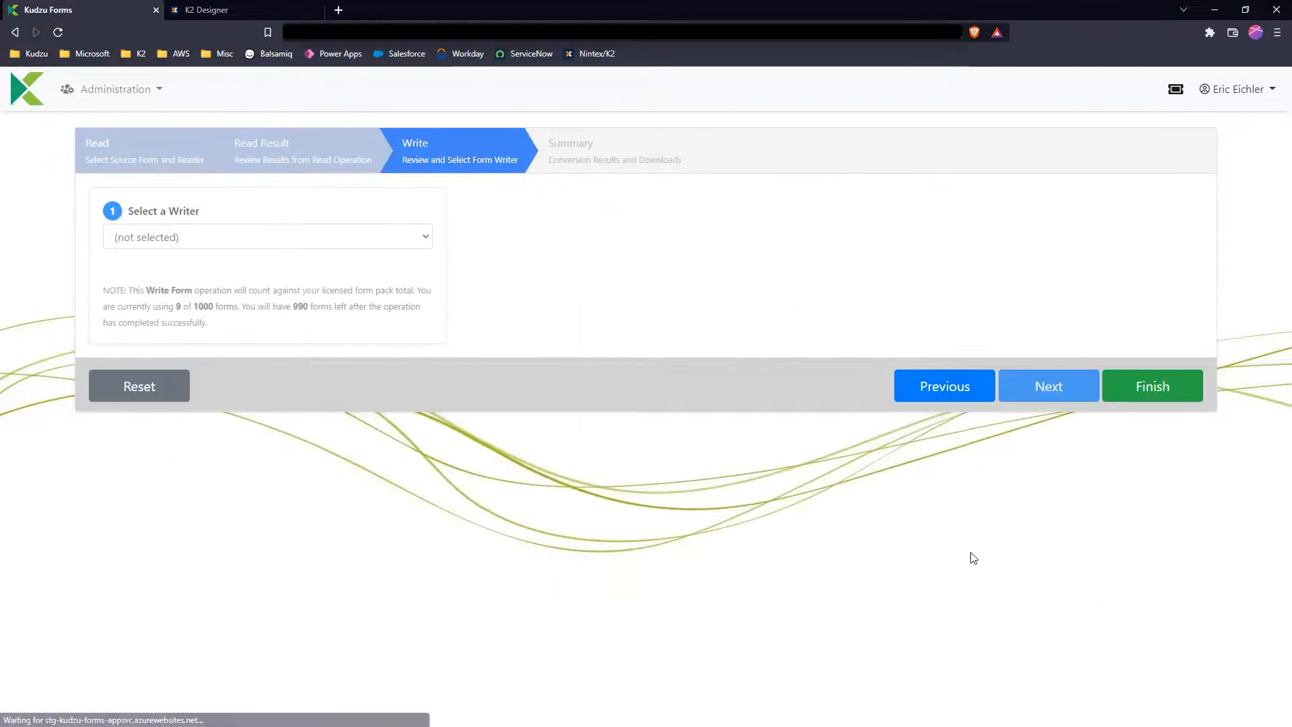
{"action": "left_click", "coordinate": [268, 244]}
{"action": "left_click", "coordinate": [190, 272]}
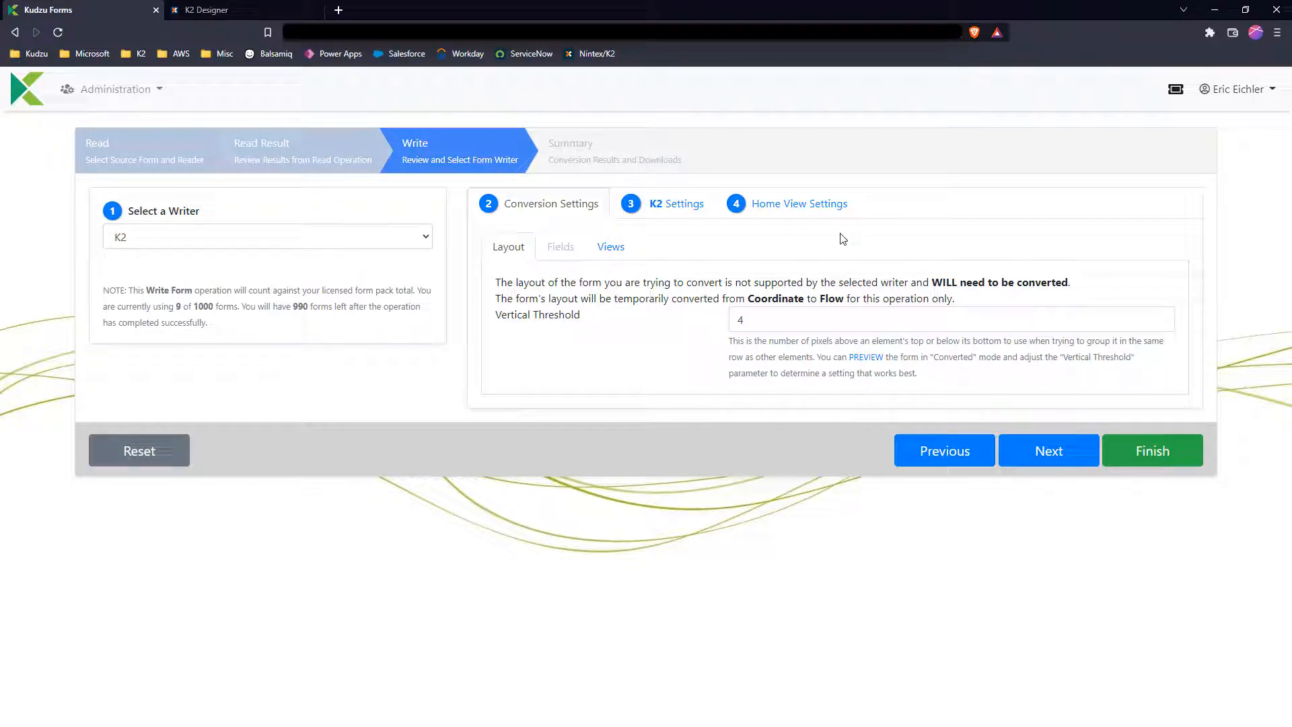
Step: In the K2 settings, set the category to Demo Forms\Training Evaluation and the theme to Blue Void
{"action": "left_click", "coordinate": [680, 205]}
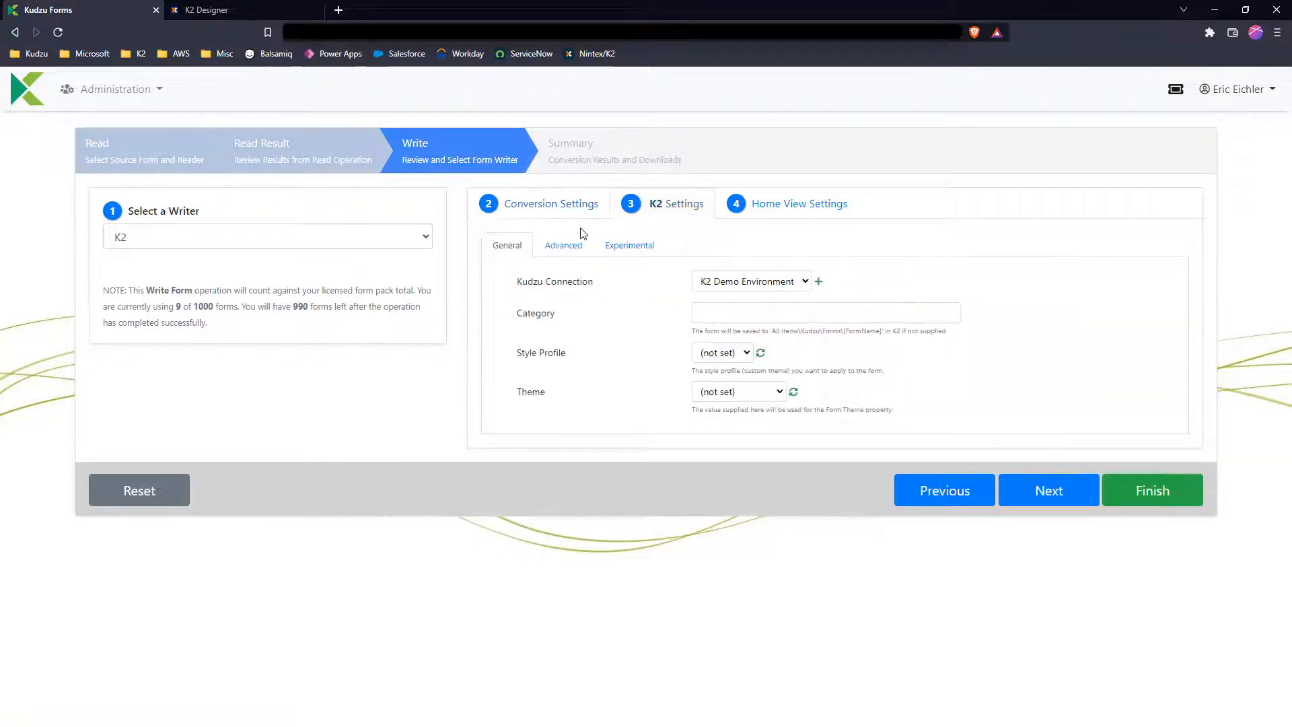
{"action": "left_click", "coordinate": [725, 310]}
{"action": "type", "text": "Demo"}
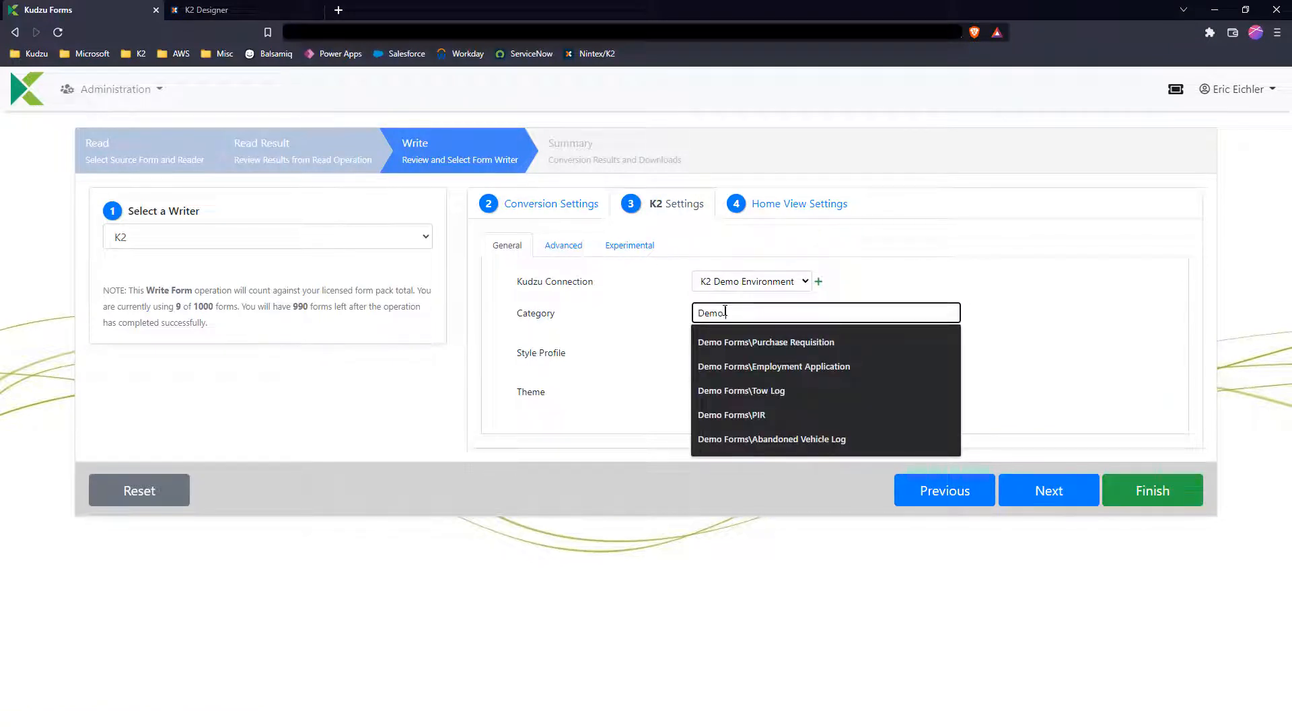
{"action": "type", "text": " Forms\\Training Evaluation"}
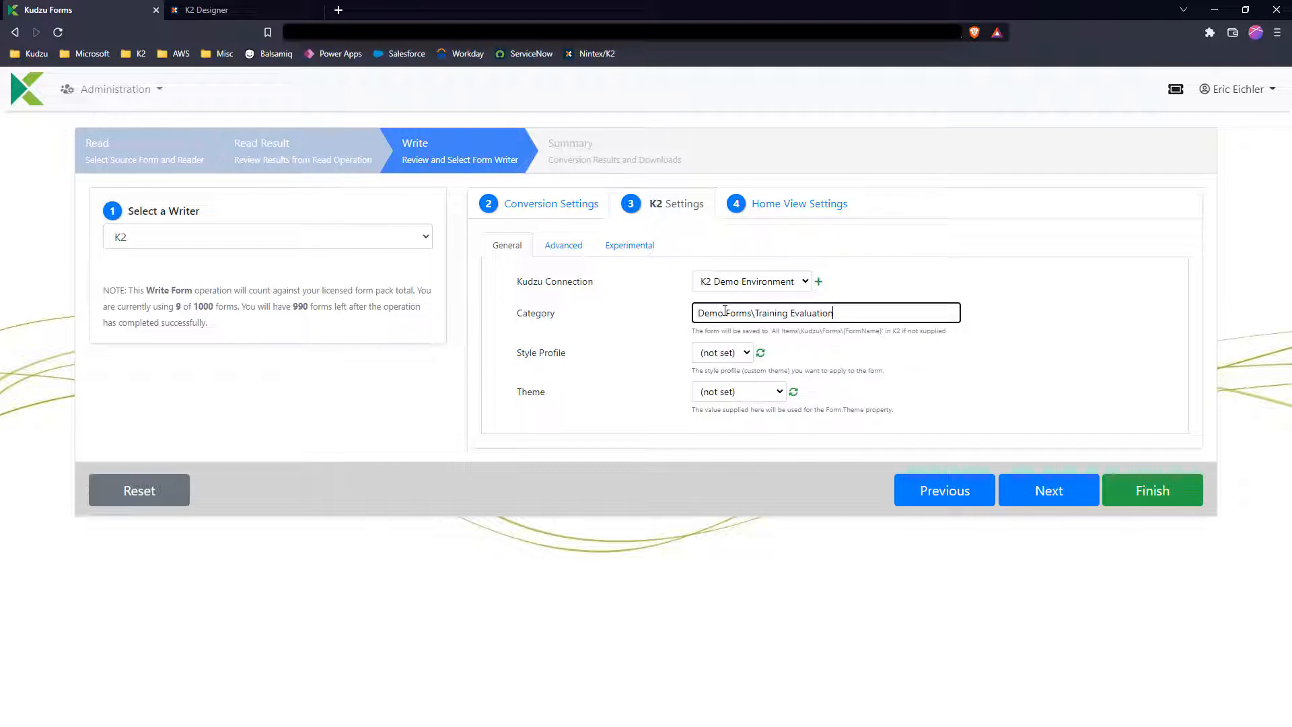
{"action": "left_click", "coordinate": [721, 395]}
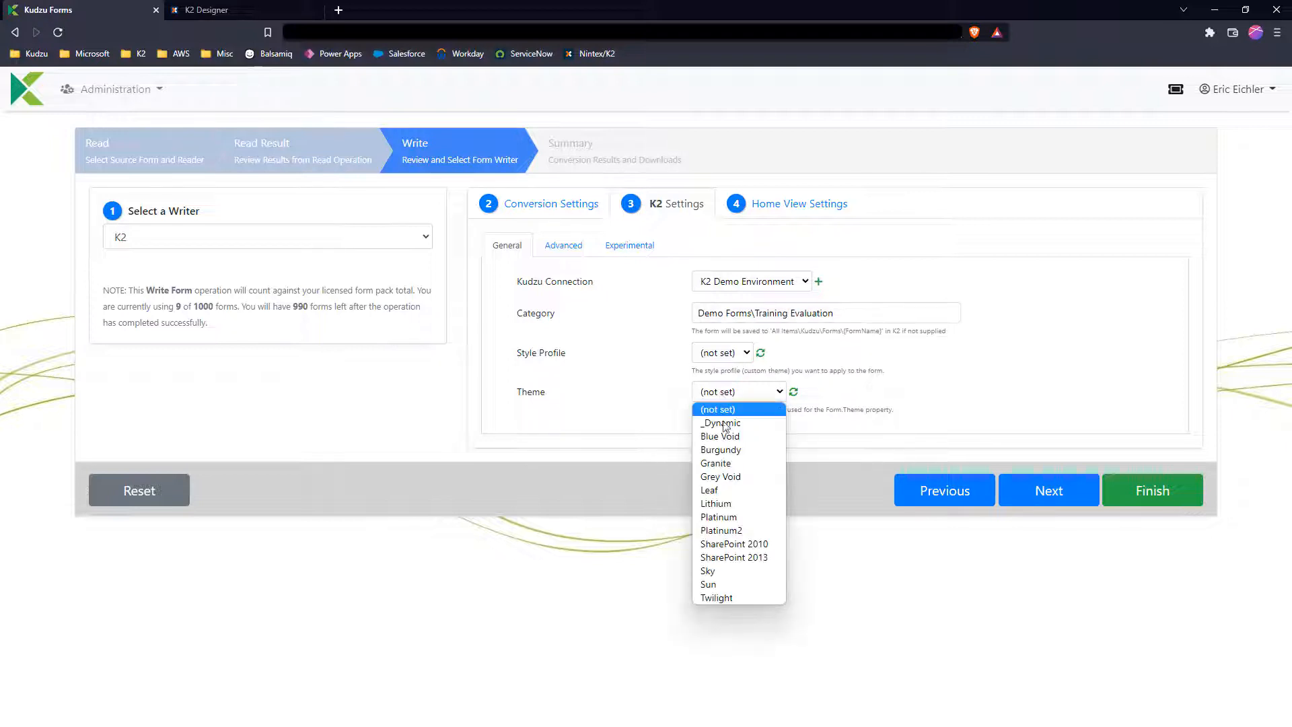
{"action": "left_click", "coordinate": [724, 438]}
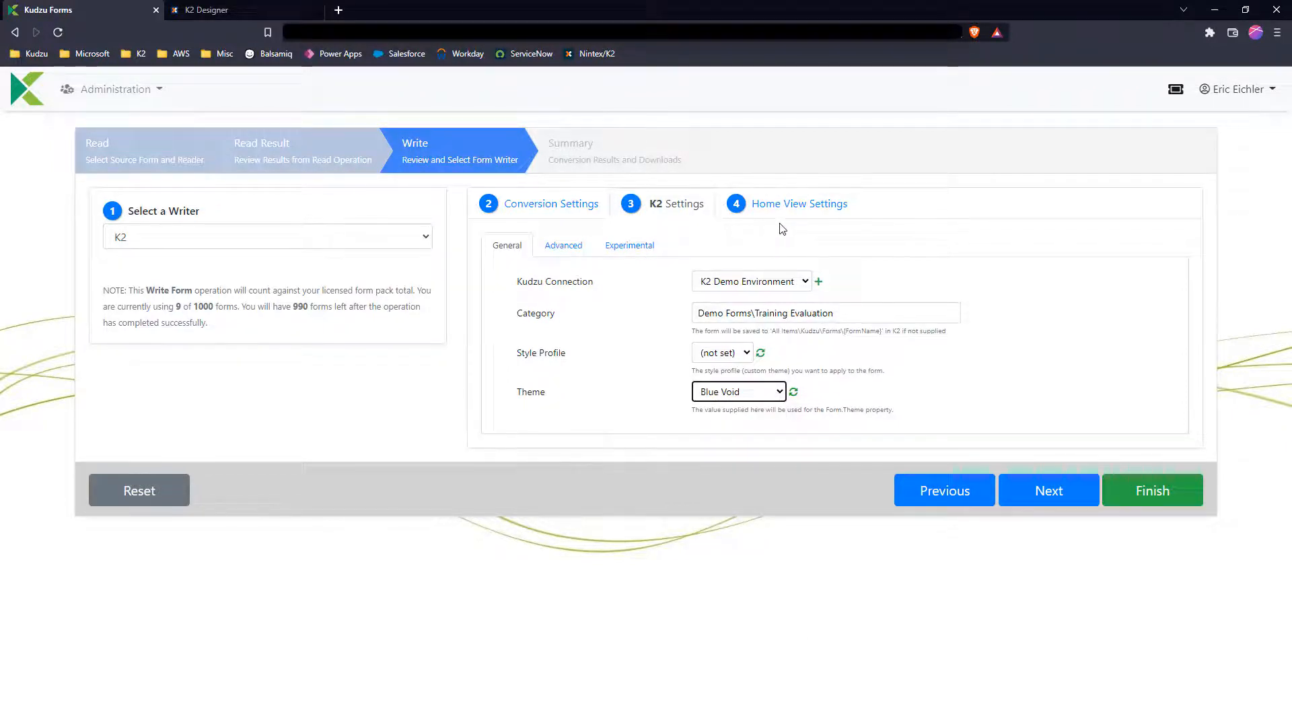
Step: Display Name, TodaysDate, TrainingDate, Location and Trainer in the home view, then run the K2 conversion and finish the wizard
{"action": "left_click", "coordinate": [781, 204]}
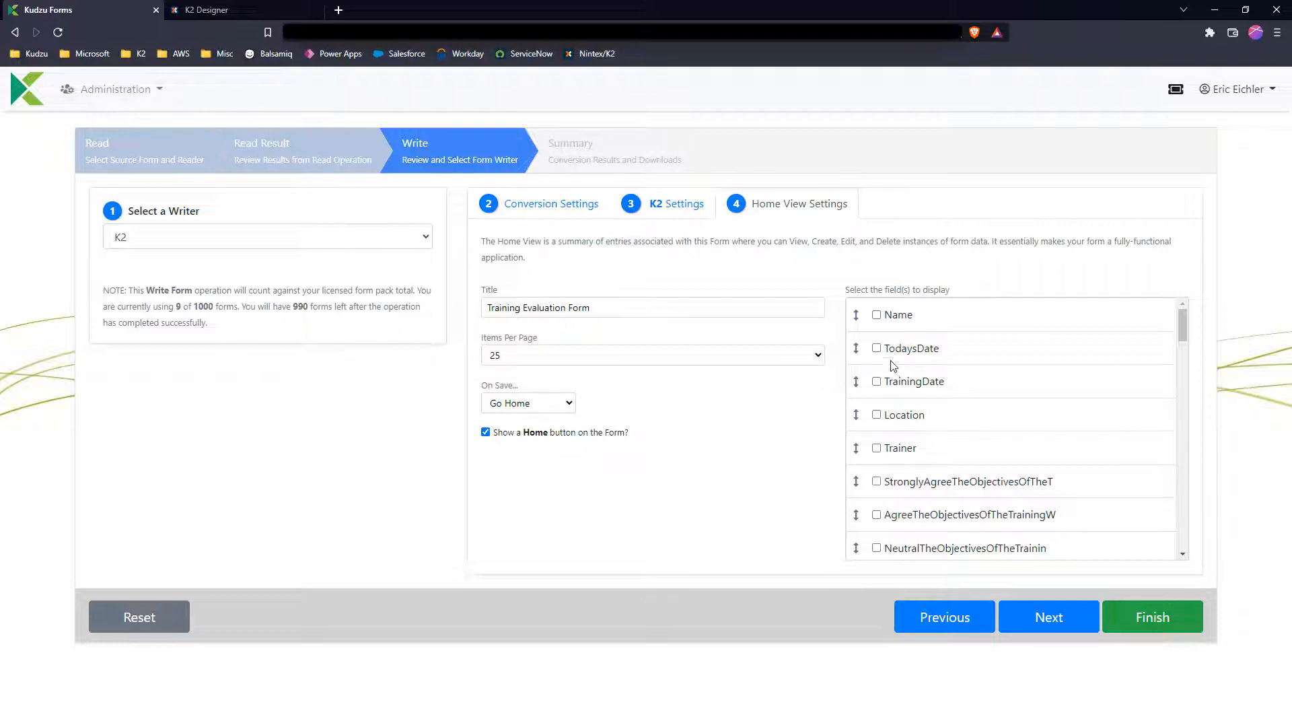
{"action": "left_click", "coordinate": [895, 319]}
{"action": "left_click", "coordinate": [909, 354]}
{"action": "left_click", "coordinate": [904, 384]}
{"action": "left_click", "coordinate": [904, 416]}
{"action": "left_click", "coordinate": [901, 451]}
{"action": "left_click", "coordinate": [1049, 618]}
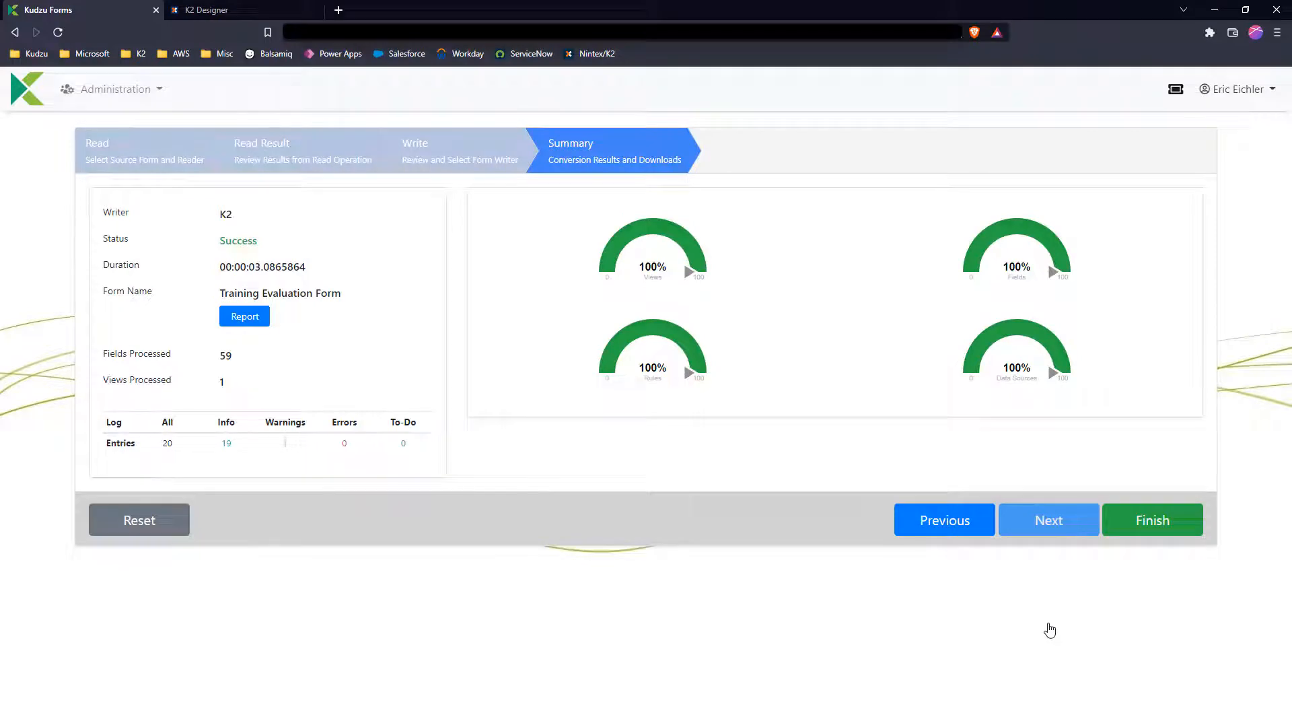
{"action": "left_click", "coordinate": [1137, 521]}
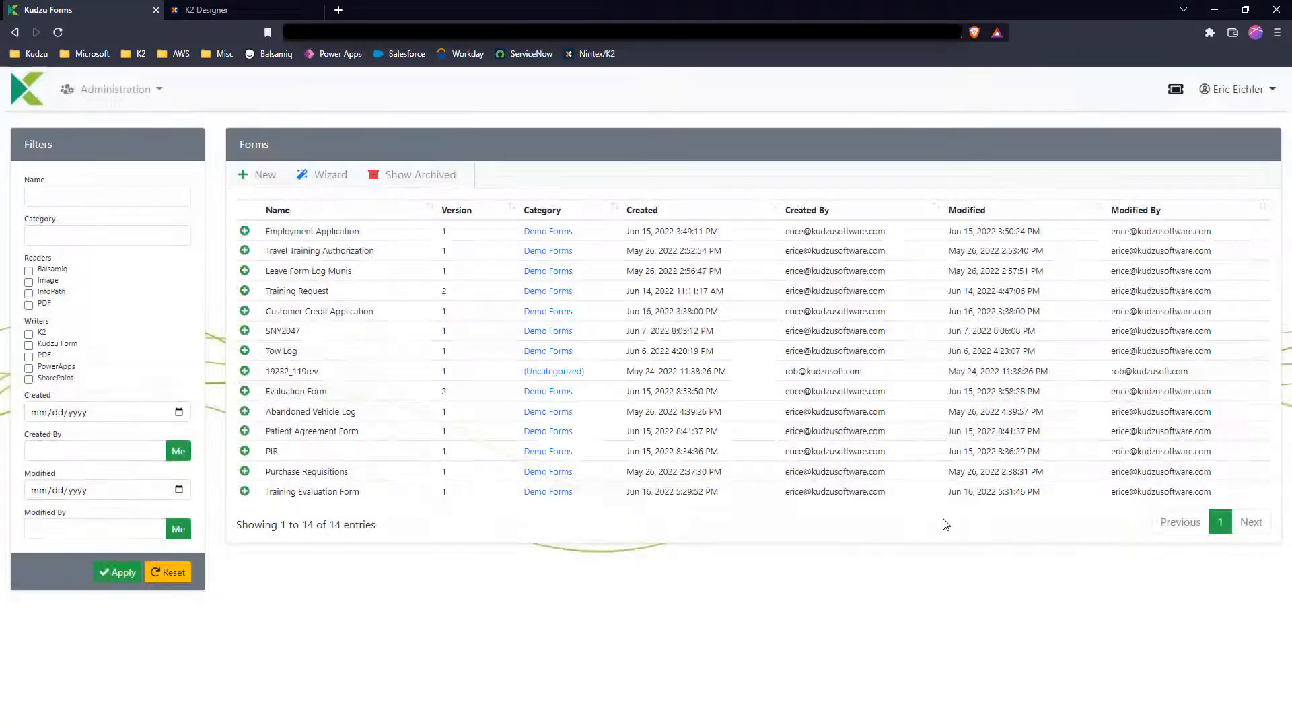
Step: Switch to K2 Designer and run Training Evaluation Form.Home from the Training Evaluation folder under Demo Forms
{"action": "left_click", "coordinate": [268, 10]}
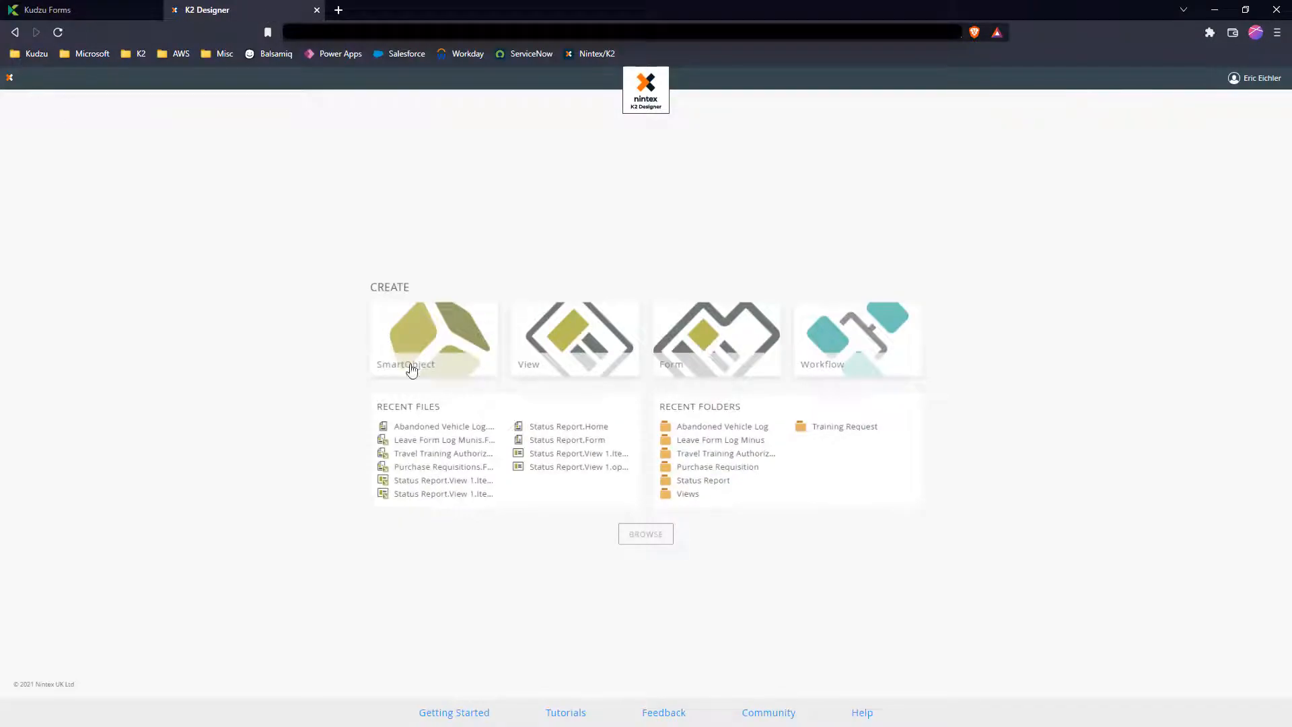
{"action": "left_click", "coordinate": [626, 537]}
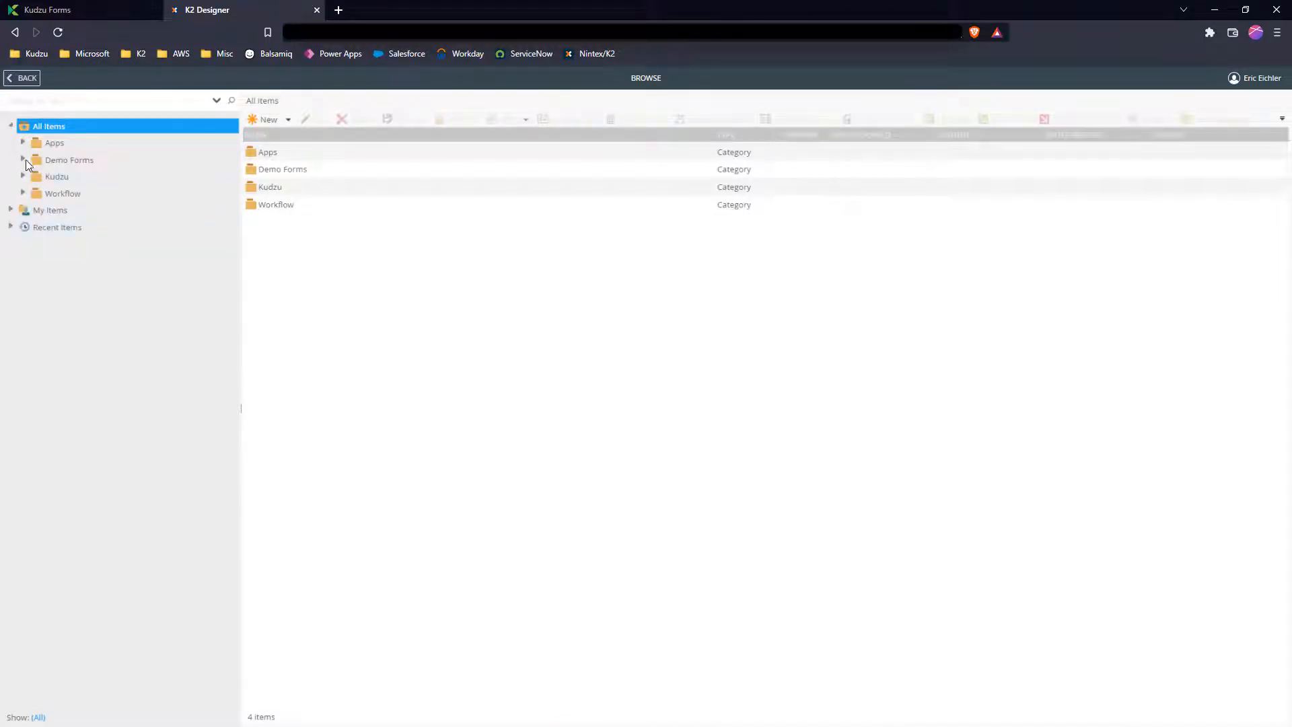
{"action": "left_click", "coordinate": [23, 160]}
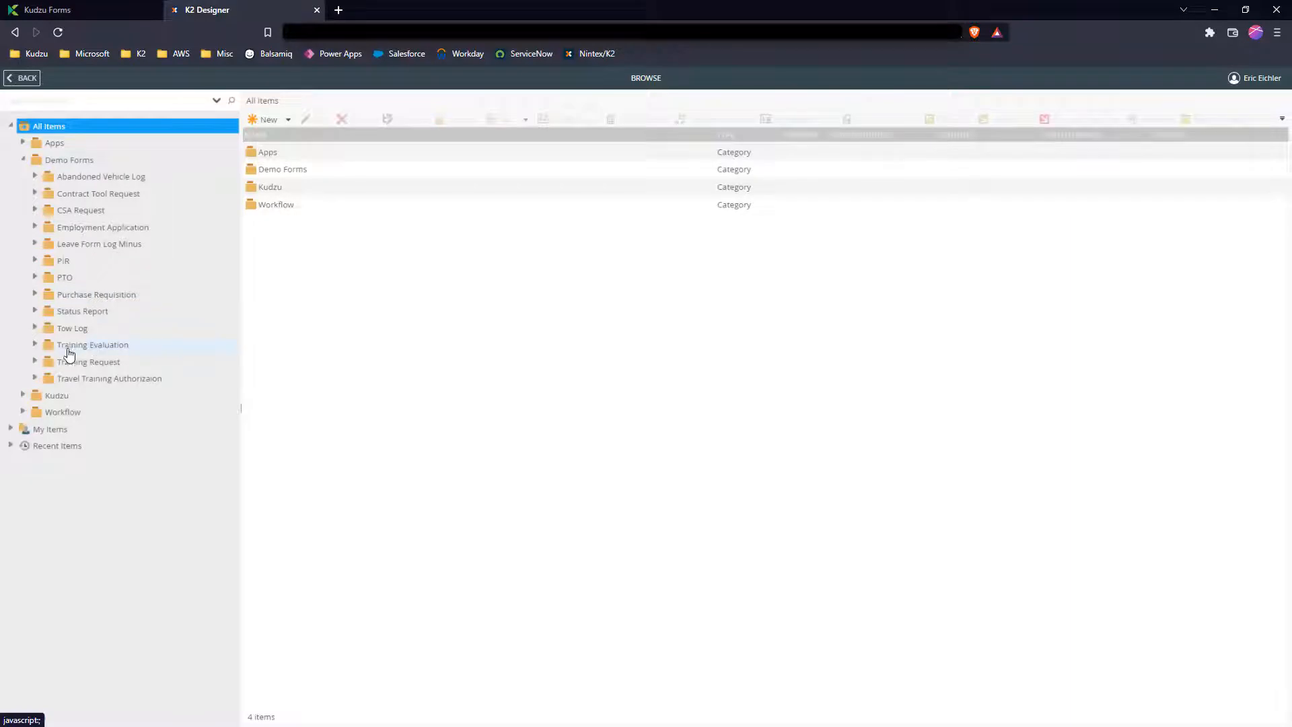
{"action": "left_click", "coordinate": [35, 345]}
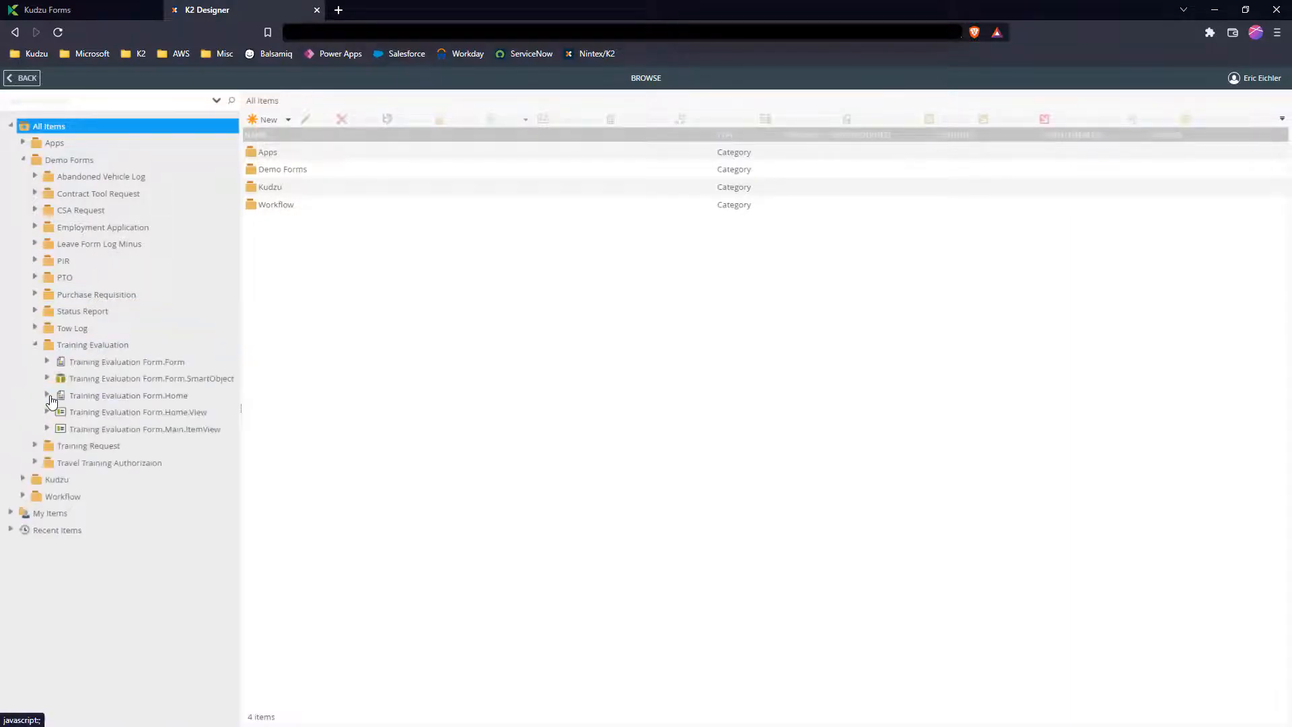
{"action": "left_click", "coordinate": [117, 395]}
{"action": "left_click", "coordinate": [863, 397]}
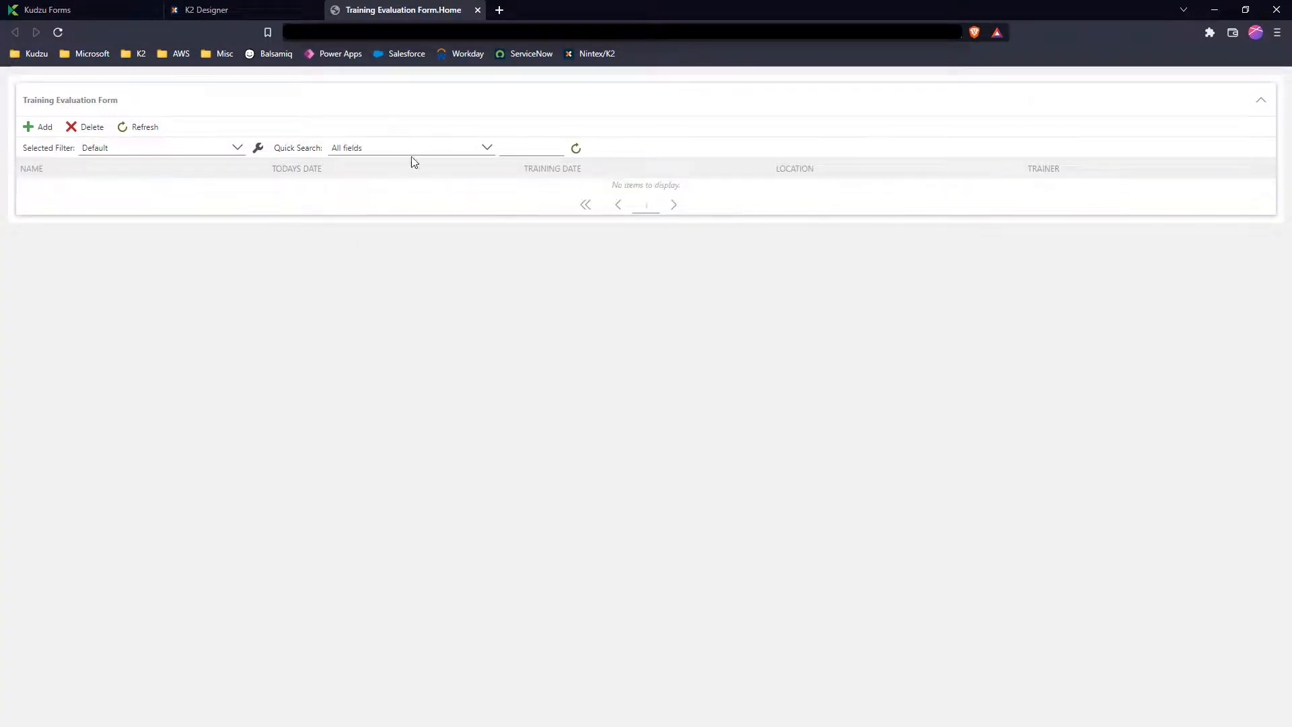
Step: Add an entry with the participant's name, today's date 6/16/2022, training date 6/9/2022, location Atlanta, GA, and the trainer's name
{"action": "left_click", "coordinate": [42, 128]}
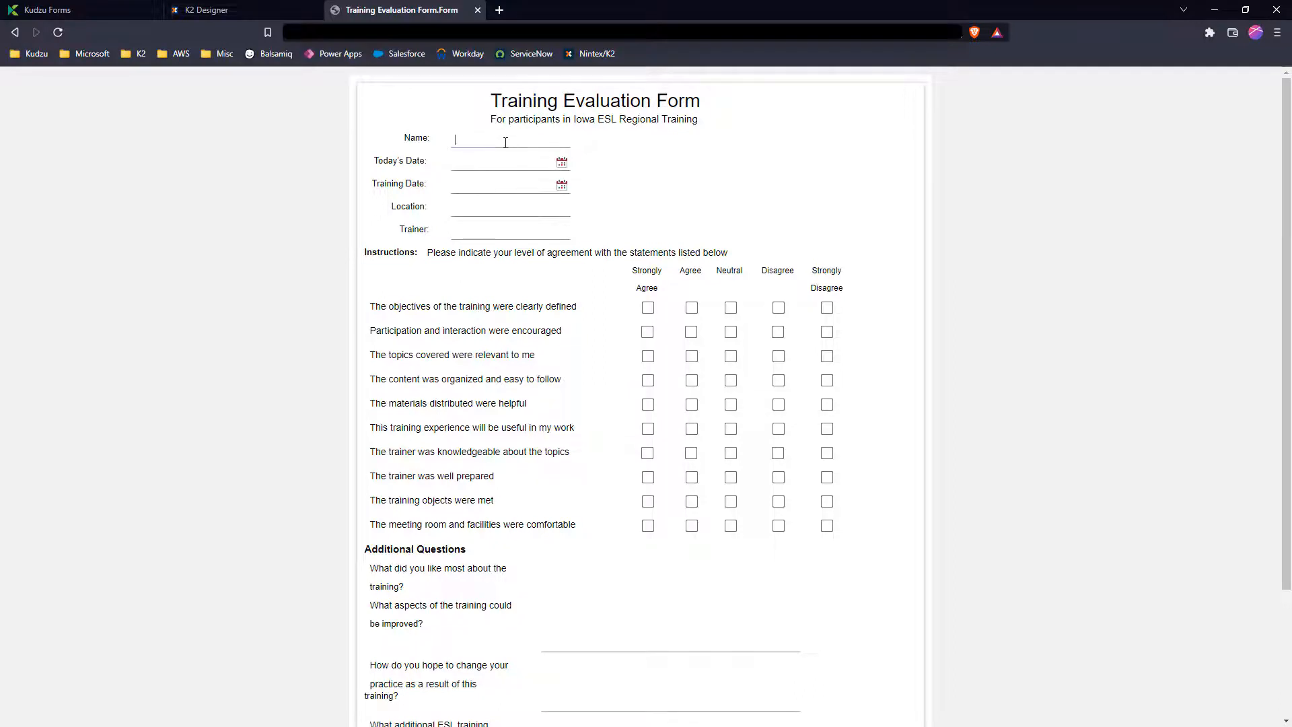
{"action": "type", "text": "John Doe"}
{"action": "left_click", "coordinate": [562, 162]}
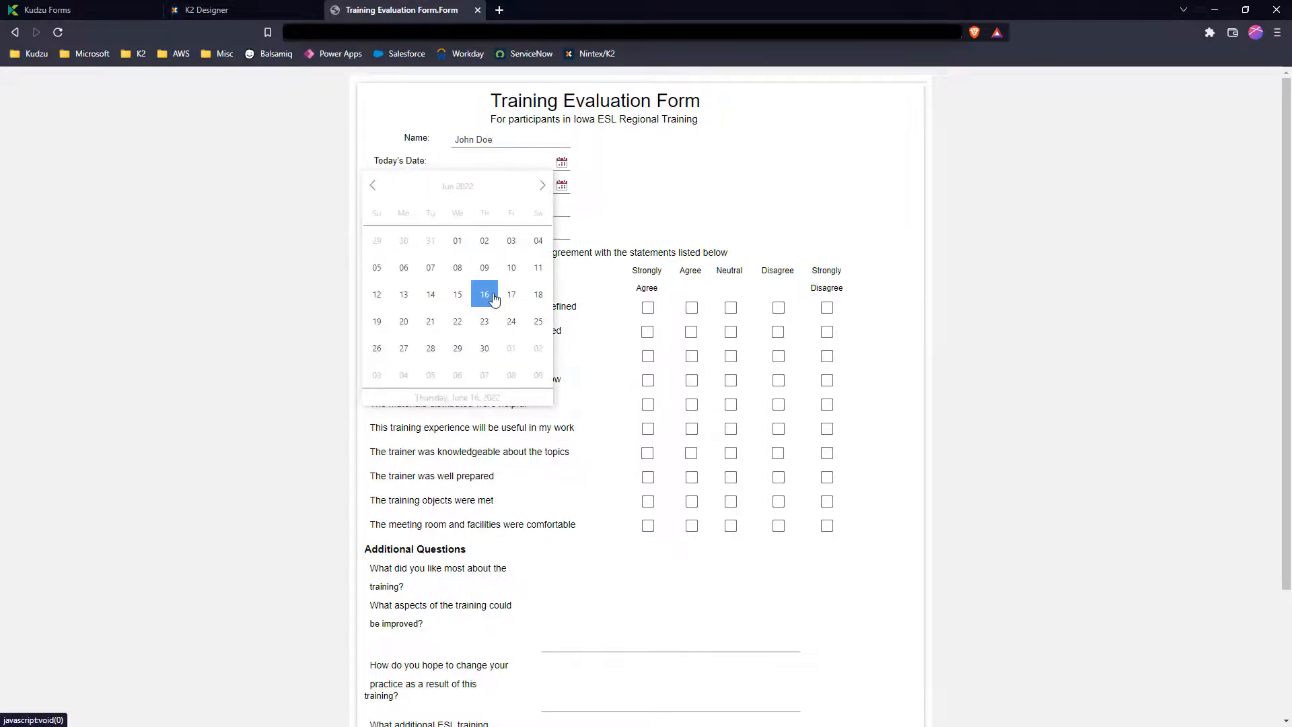
{"action": "left_click", "coordinate": [484, 295]}
{"action": "left_click", "coordinate": [562, 185]}
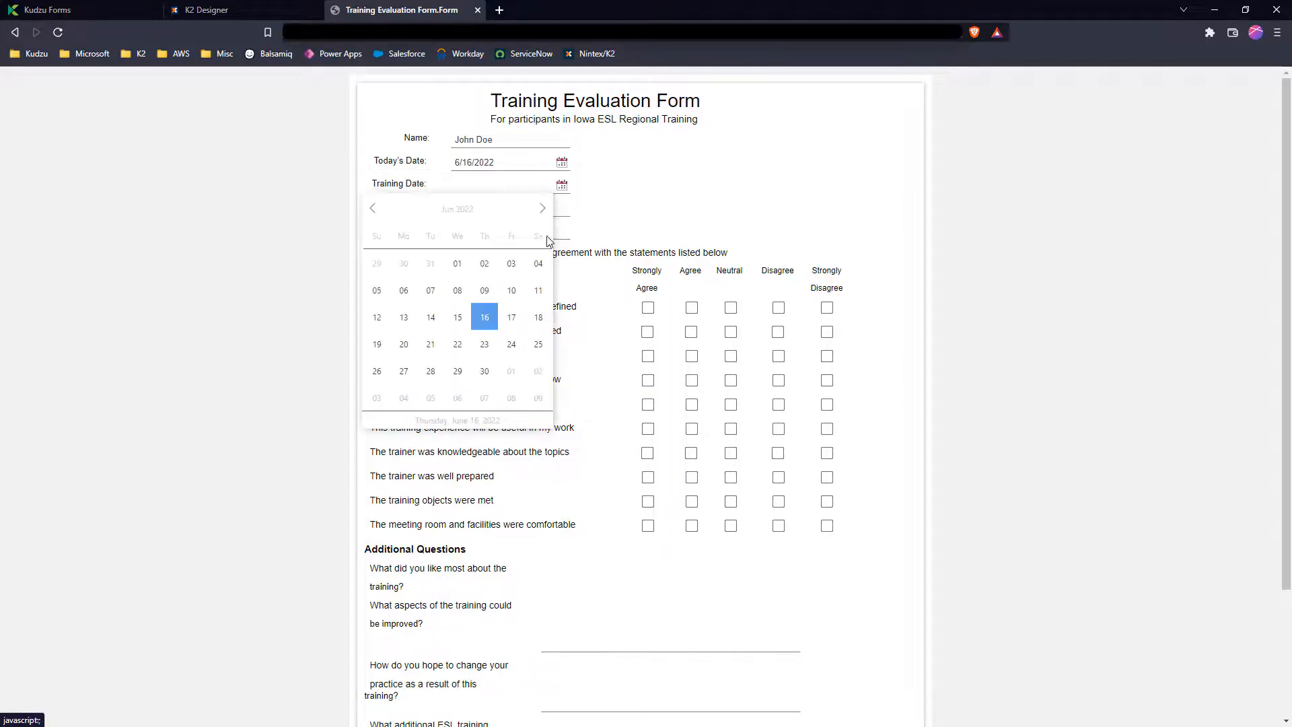
{"action": "left_click", "coordinate": [485, 291]}
{"action": "left_click", "coordinate": [481, 210]}
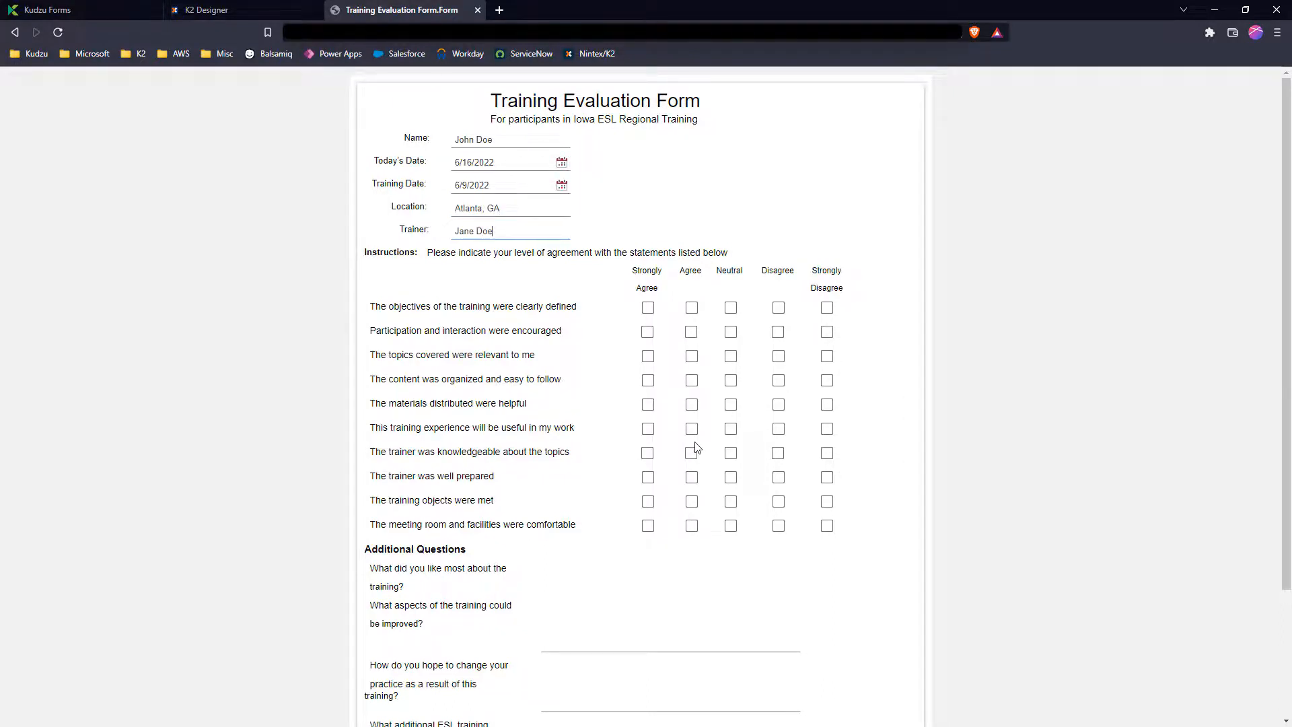
Step: Mark the materials statement Agree, the content statement Strongly Agree and Agree, both trainer statements Disagree, and all other statements Strongly Agree
{"action": "left_click", "coordinate": [648, 307]}
{"action": "left_click", "coordinate": [647, 334]}
{"action": "left_click", "coordinate": [647, 357]}
{"action": "left_click", "coordinate": [692, 380]}
{"action": "left_click", "coordinate": [692, 404]}
{"action": "left_click", "coordinate": [648, 429]}
{"action": "left_click", "coordinate": [778, 453]}
{"action": "left_click", "coordinate": [778, 477]}
{"action": "left_click", "coordinate": [648, 502]}
{"action": "left_click", "coordinate": [648, 525]}
{"action": "scroll", "coordinate": [1005, 469], "scroll_direction": "down", "scroll_amount": 2}
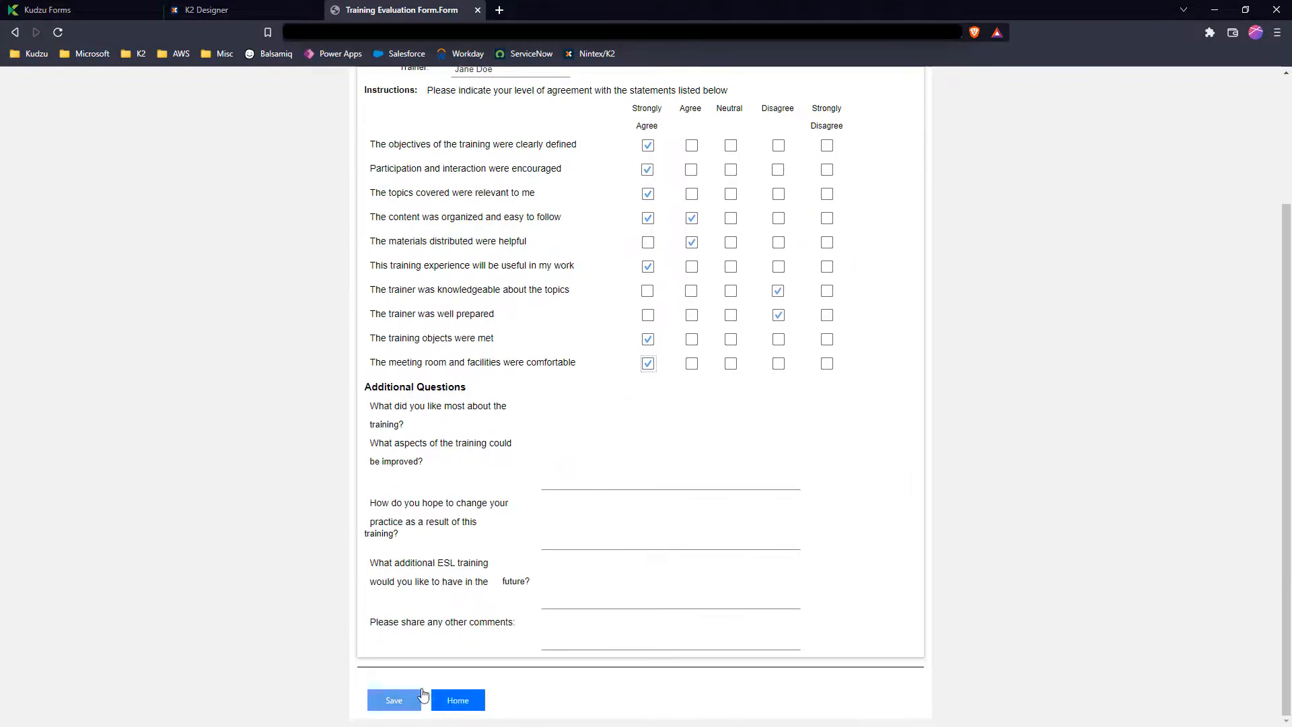
Step: Save the evaluation and reopen the saved entry from the home list
{"action": "left_click", "coordinate": [393, 702]}
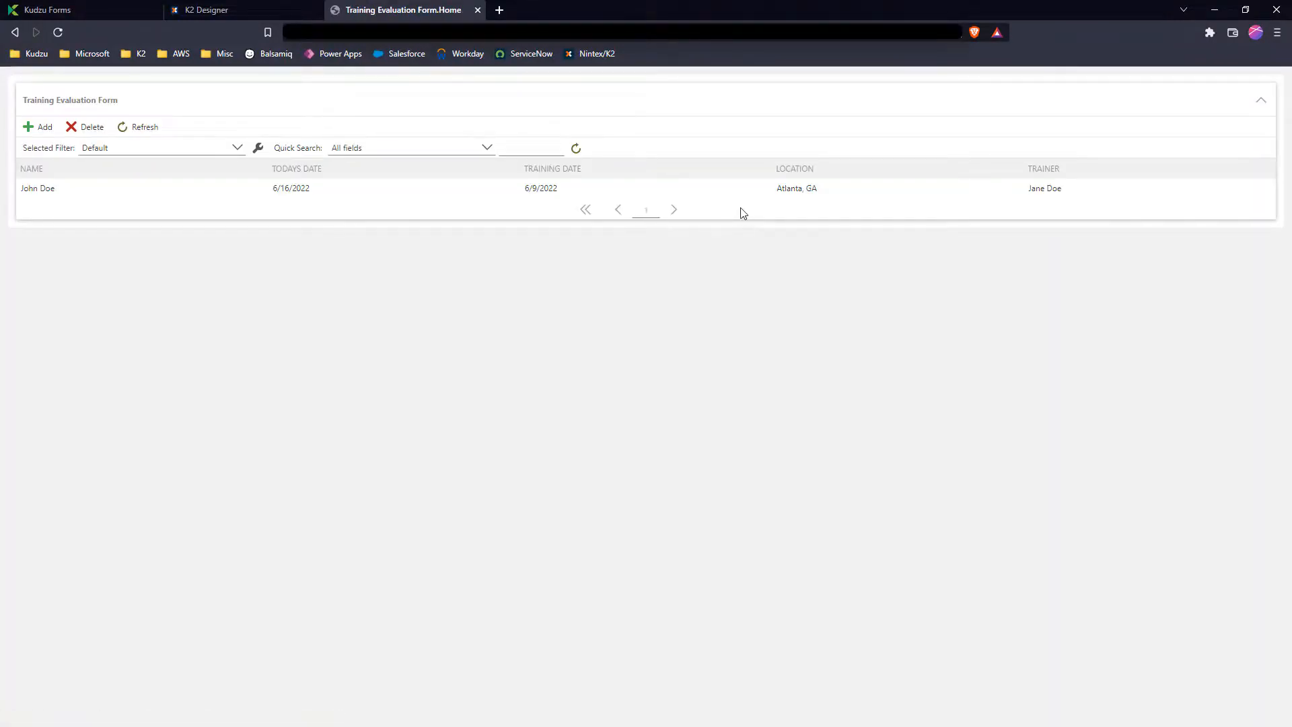
{"action": "left_click", "coordinate": [379, 196]}
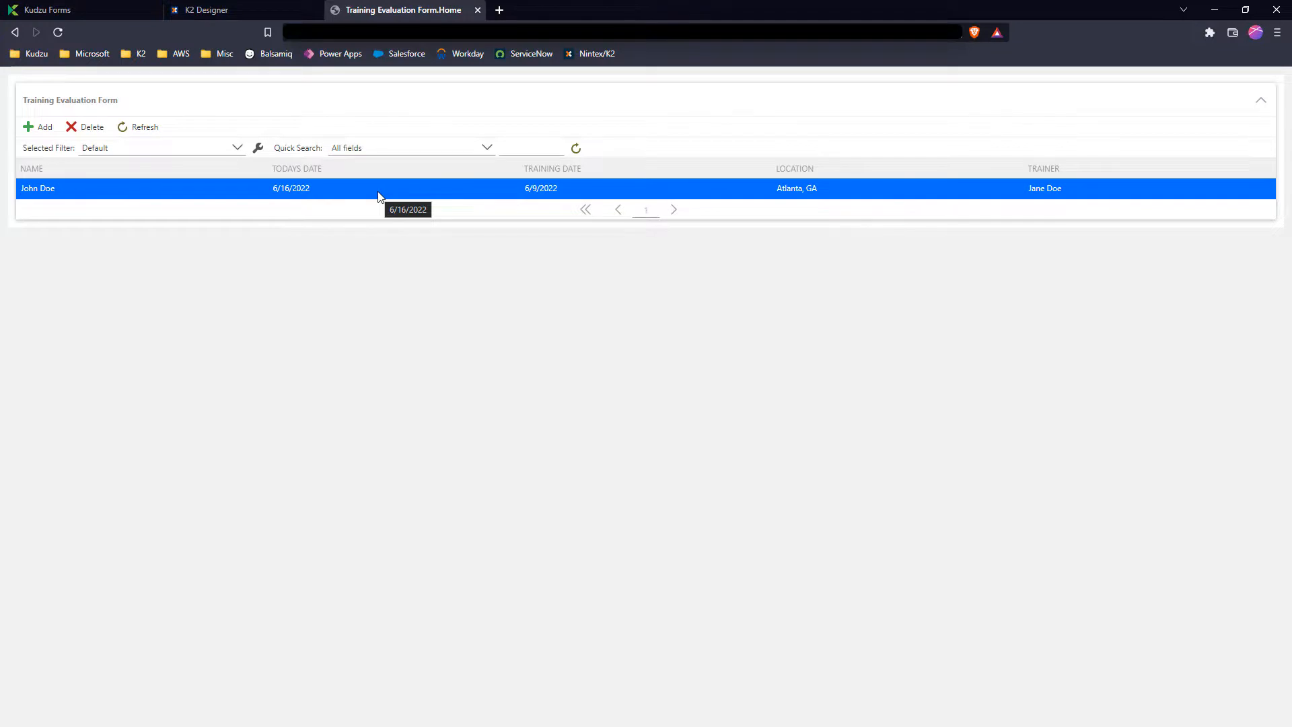
{"action": "double_click", "coordinate": [379, 196]}
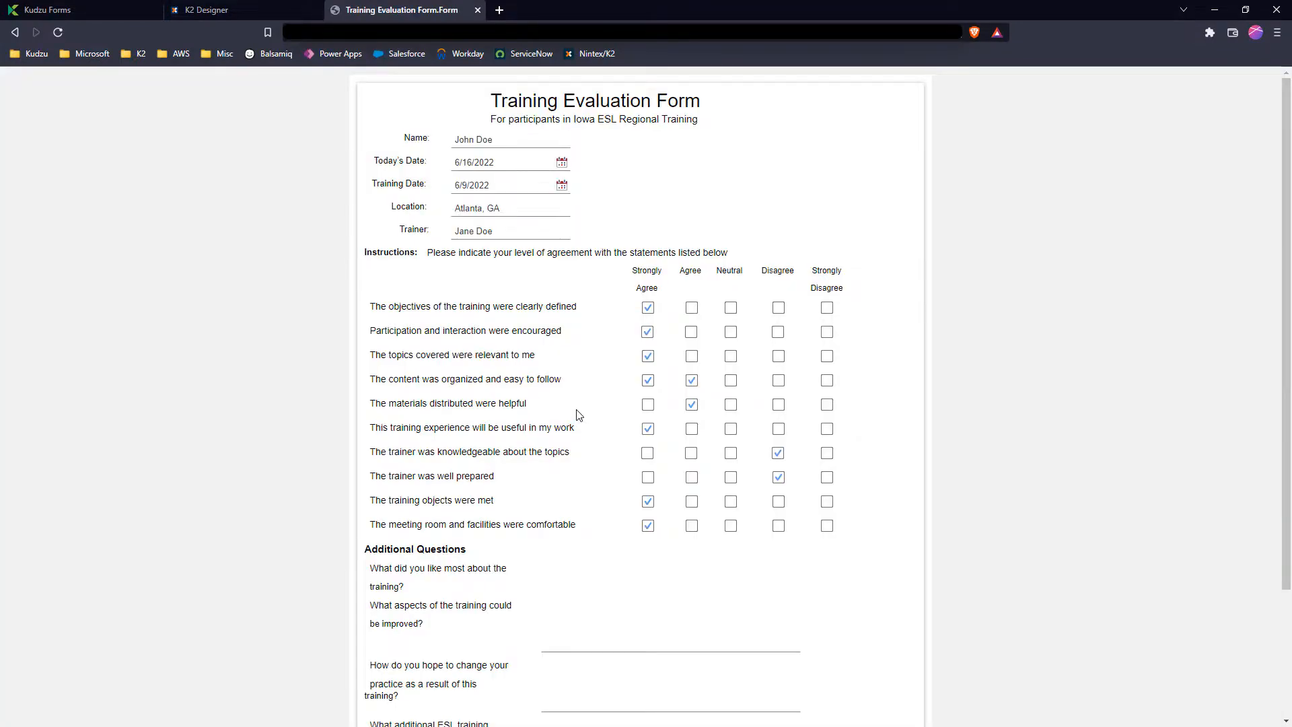